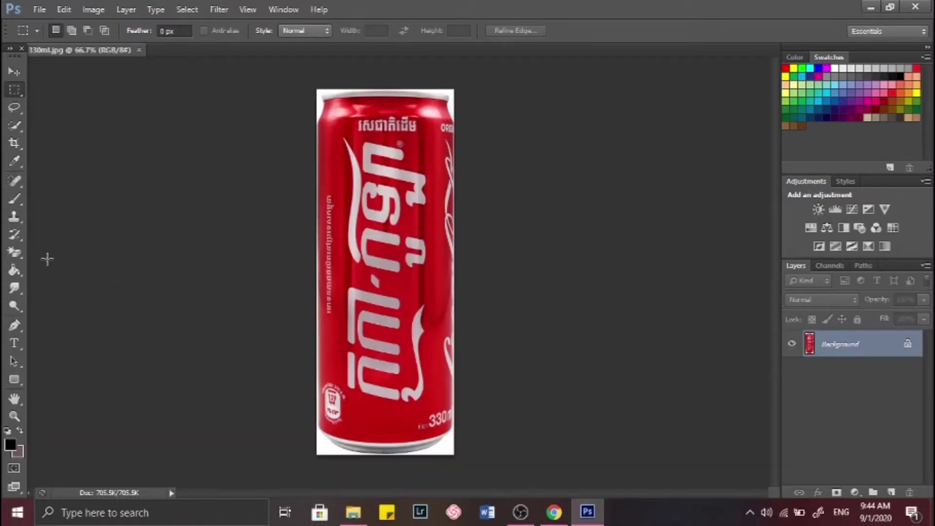
# Erase the white background below and above the can with the Magic Eraser at tolerance 32
pyautogui.click(14, 271)
pyautogui.click(15, 253)
pyautogui.click(444, 439)
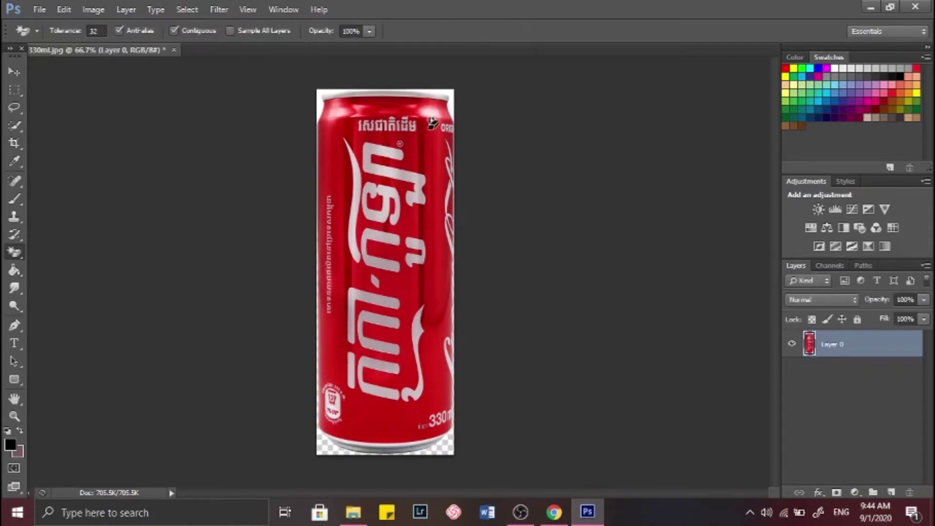
pyautogui.click(450, 95)
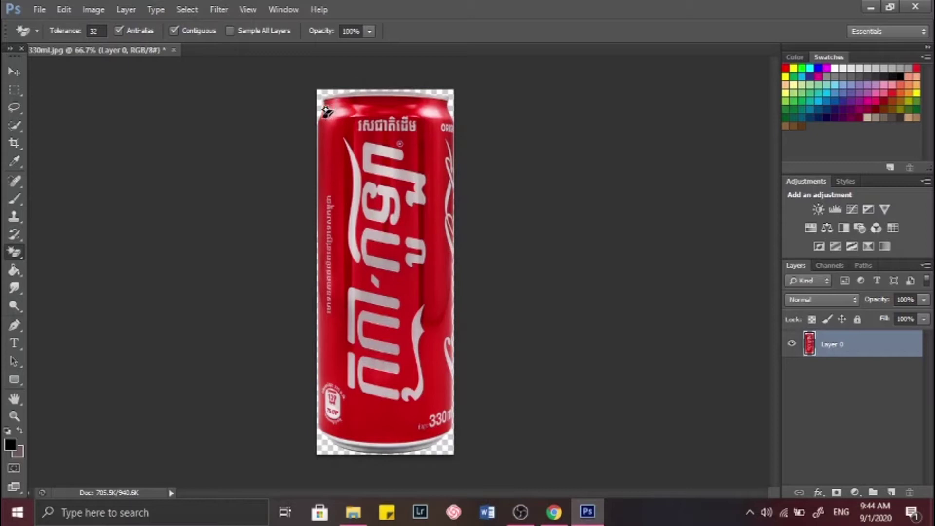
# Create a new 760 × 550 pixel RGB document at 72 pixels/inch with a white background
pyautogui.click(42, 9)
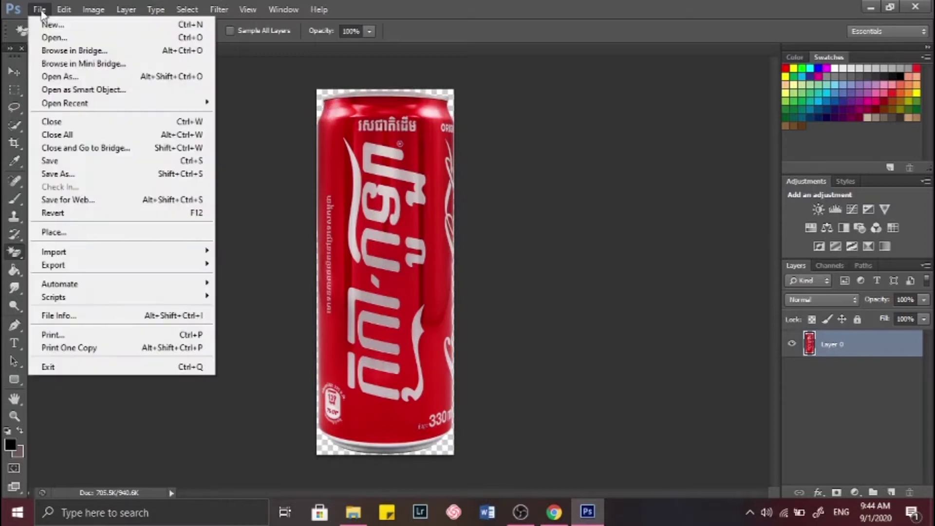
pyautogui.click(41, 24)
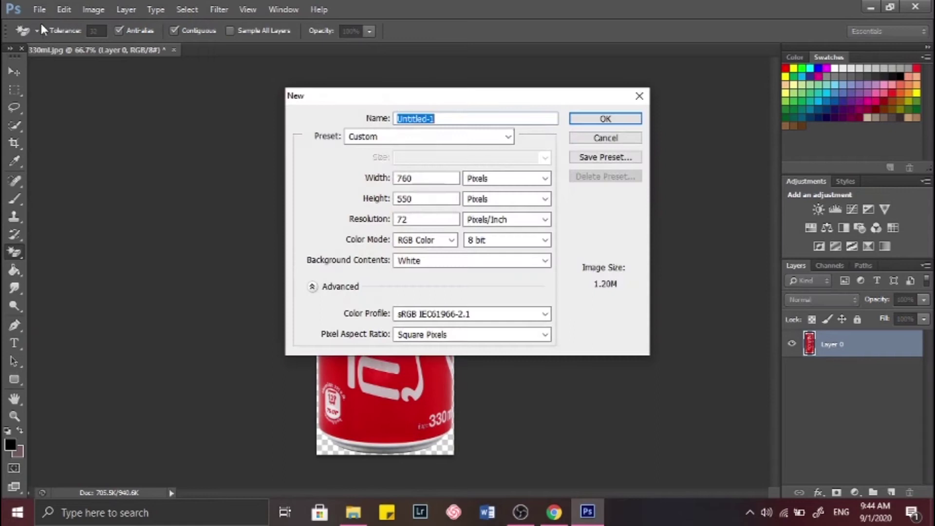
pyautogui.click(599, 120)
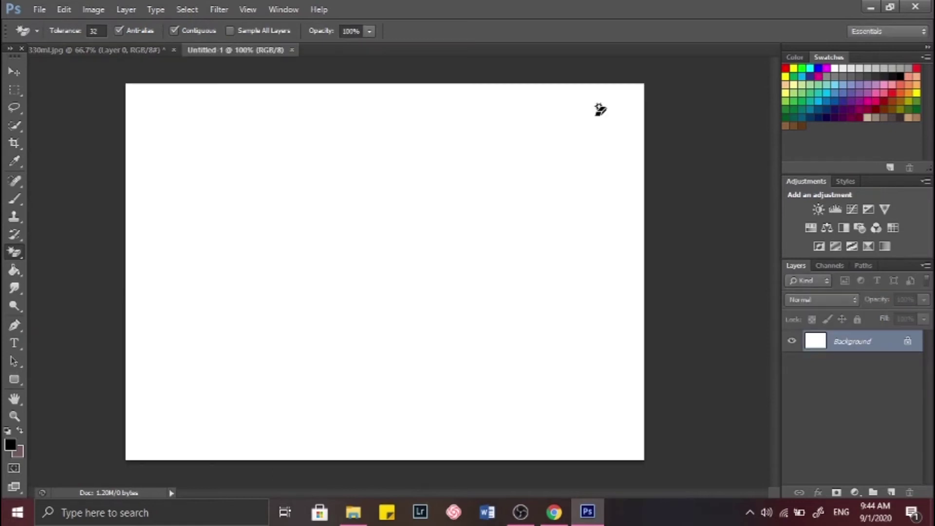
# Copy the cut-out can from Coke-330ml.jpg into the new document as a separate layer and return to the new document
pyautogui.click(139, 49)
pyautogui.moveTo(72, 51); pyautogui.dragTo(49, 127)
pyautogui.click(14, 71)
pyautogui.moveTo(100, 207); pyautogui.dragTo(338, 184)
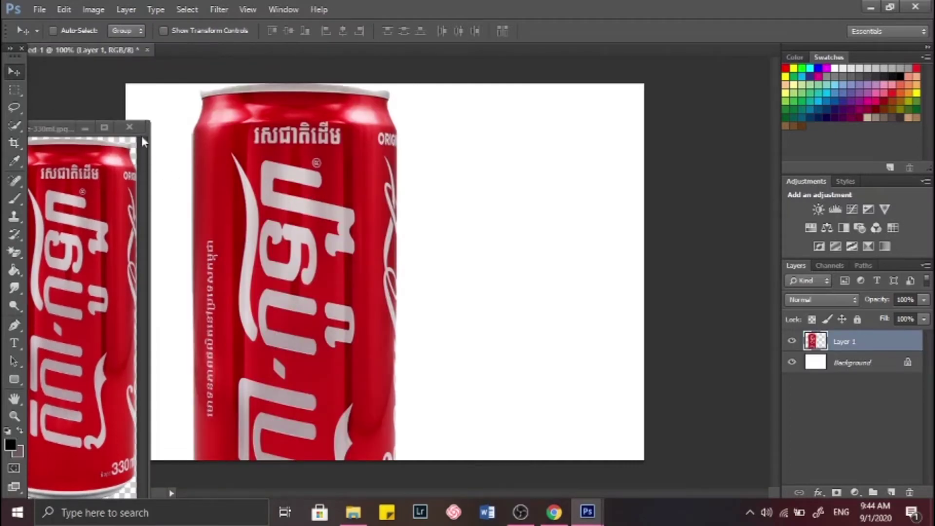
pyautogui.moveTo(54, 126); pyautogui.dragTo(141, 52)
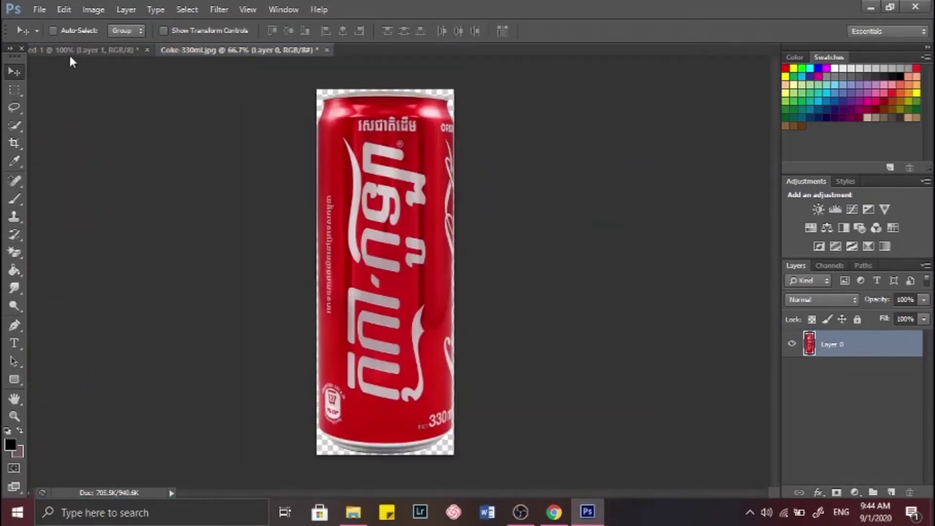
pyautogui.click(113, 49)
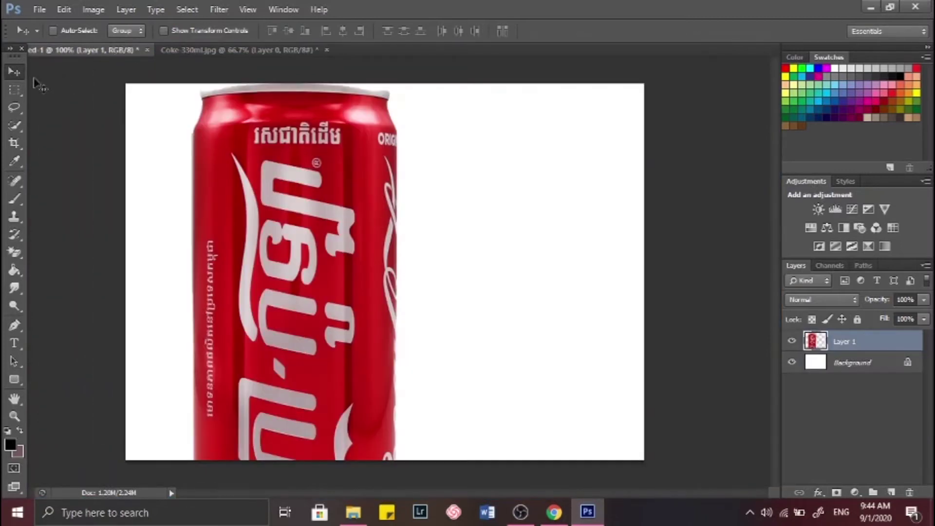
# Scale the can with Free Transform to about 33% width and 31% height and place it in the canvas's upper left area
pyautogui.press('m')
pyautogui.rightClick(268, 231)
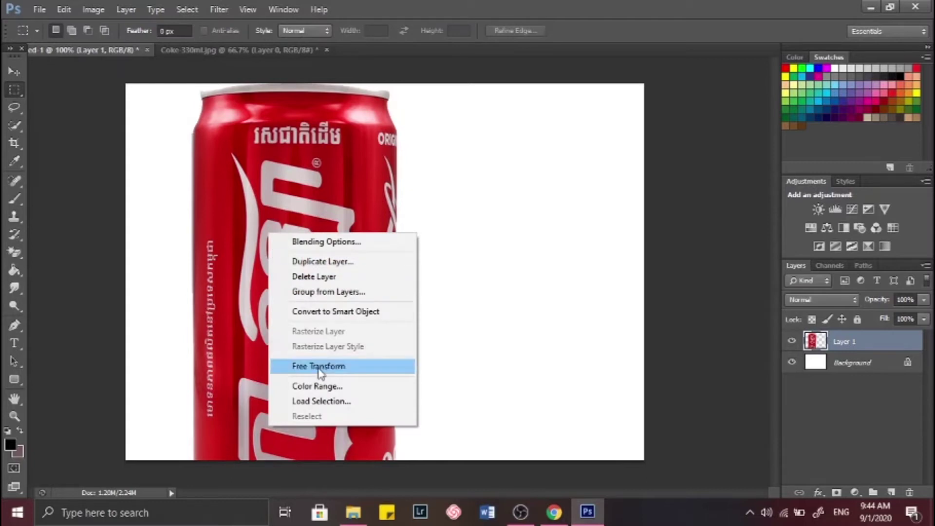
pyautogui.click(215, 182)
pyautogui.hotkey('ctrl', 't')
pyautogui.moveTo(191, 79); pyautogui.dragTo(288, 347)
pyautogui.moveTo(349, 413); pyautogui.dragTo(282, 176)
pyautogui.moveTo(328, 388); pyautogui.dragTo(291, 279)
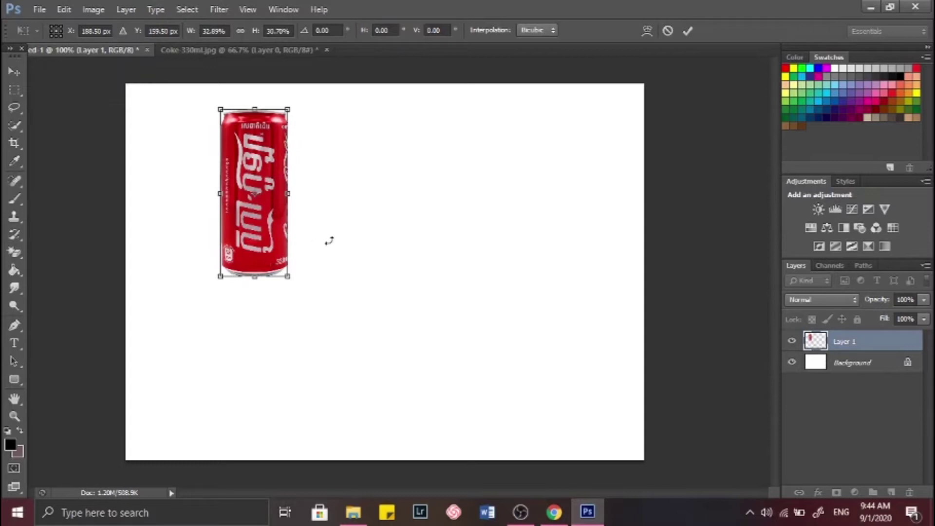
pyautogui.press('Return')
pyautogui.press('m')
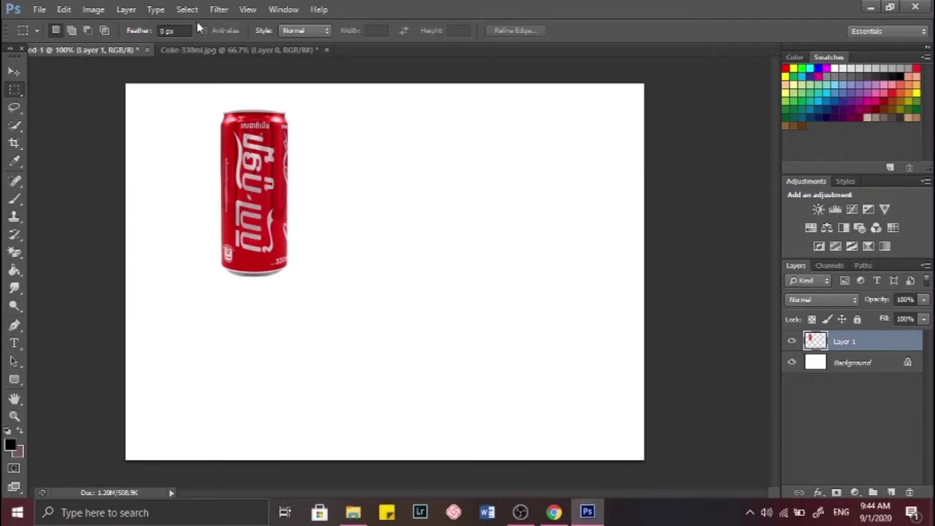
pyautogui.click(100, 8)
pyautogui.moveTo(97, 45)
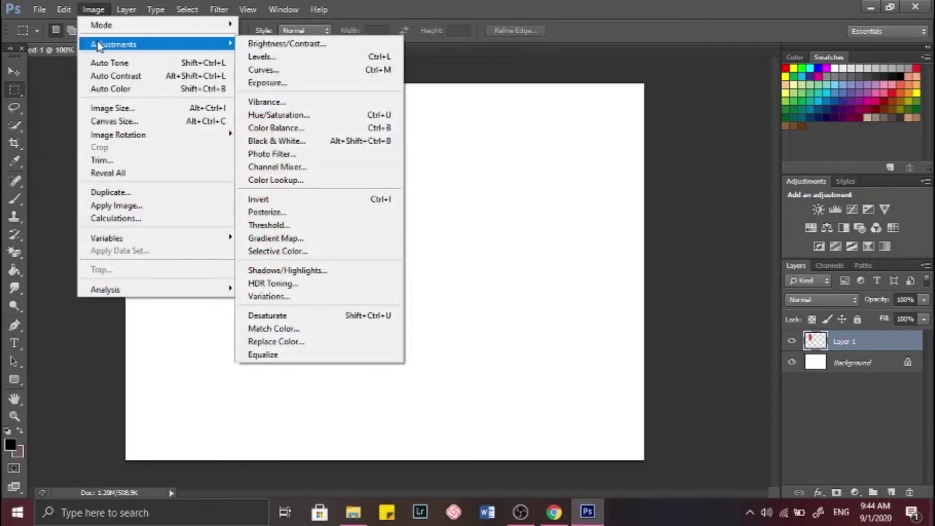
pyautogui.click(179, 386)
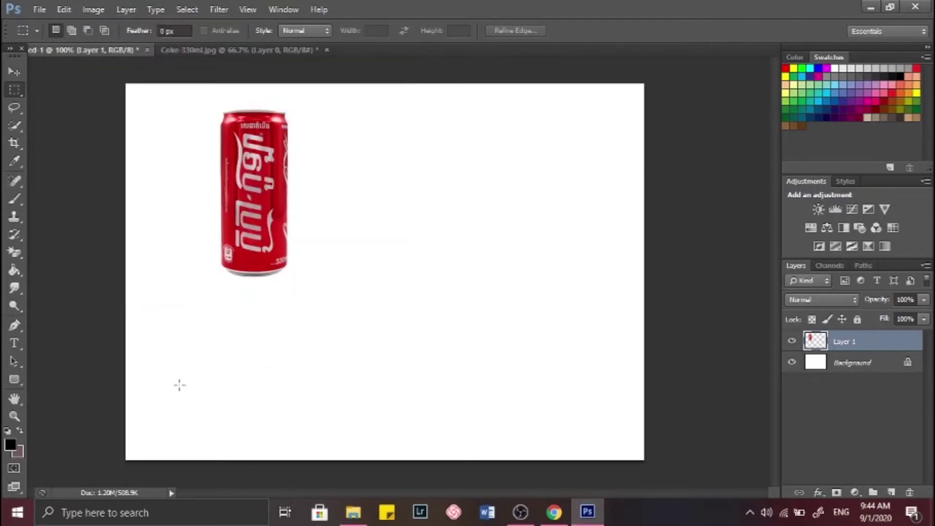
# Duplicate the can layer and move the copy to the upper right of the canvas, level with the original
pyautogui.click(13, 74)
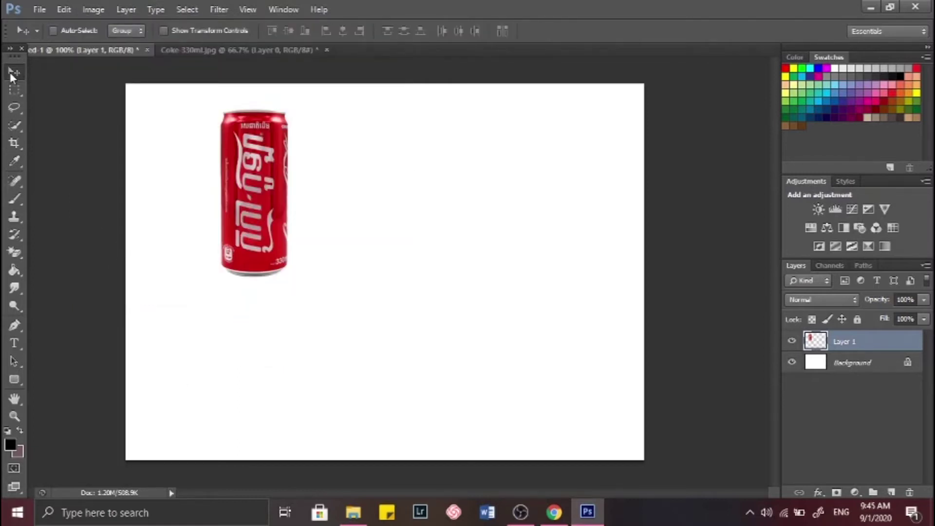
pyautogui.rightClick(843, 343)
pyautogui.click(718, 115)
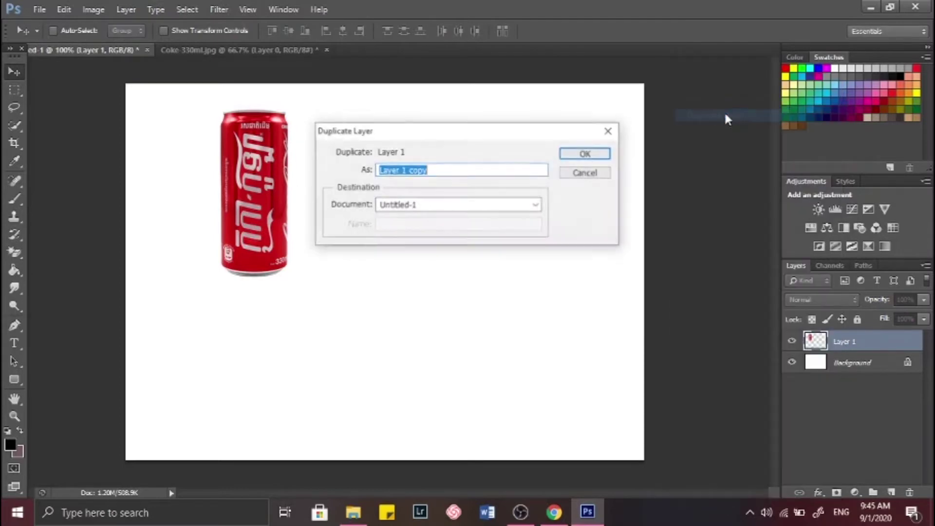
pyautogui.click(582, 155)
pyautogui.moveTo(272, 211); pyautogui.dragTo(539, 207)
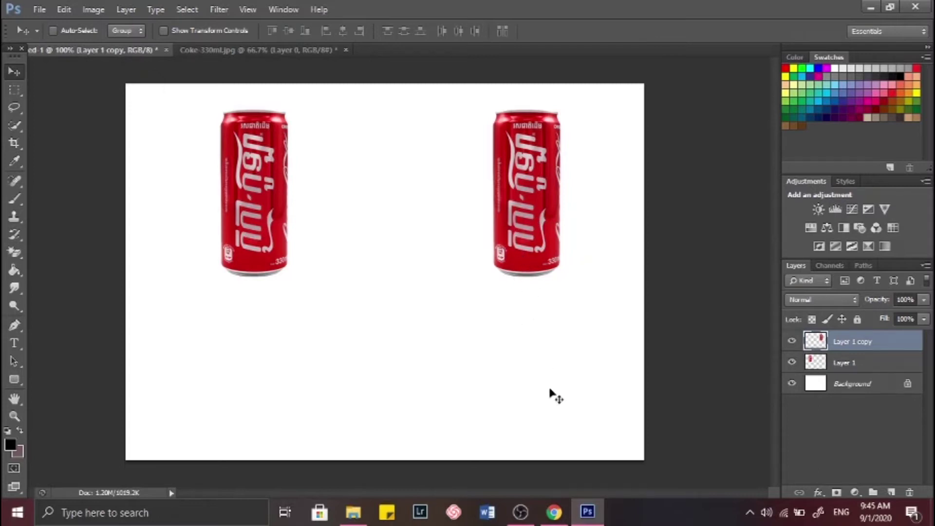
pyautogui.click(891, 372)
pyautogui.rightClick(382, 179)
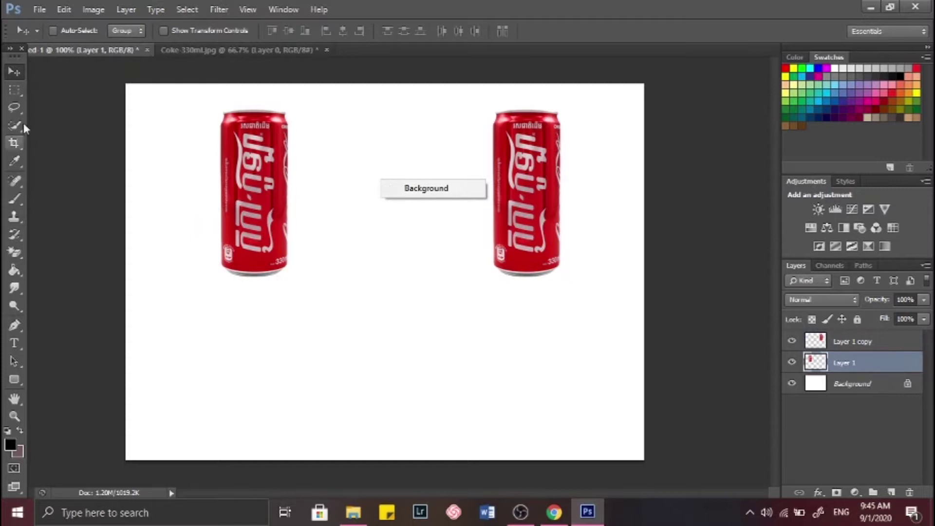
pyautogui.click(21, 92)
pyautogui.click(12, 90)
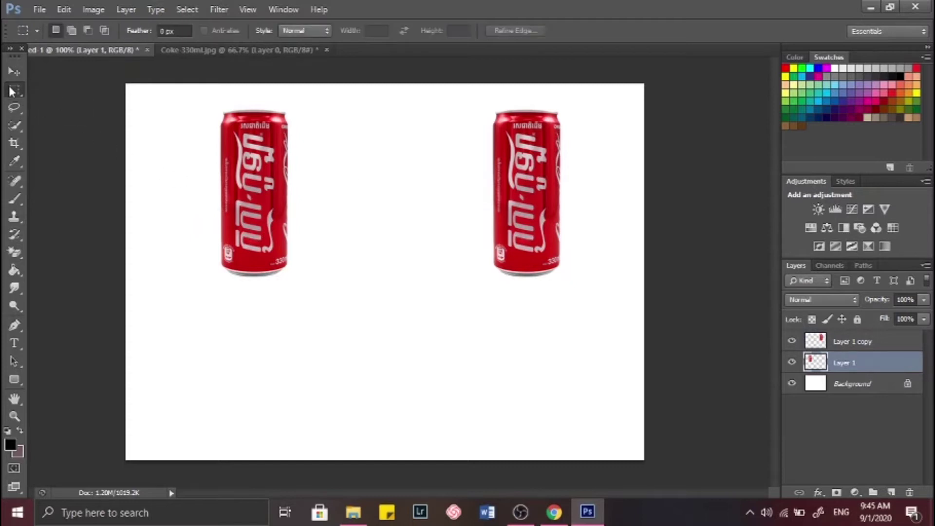
pyautogui.rightClick(383, 196)
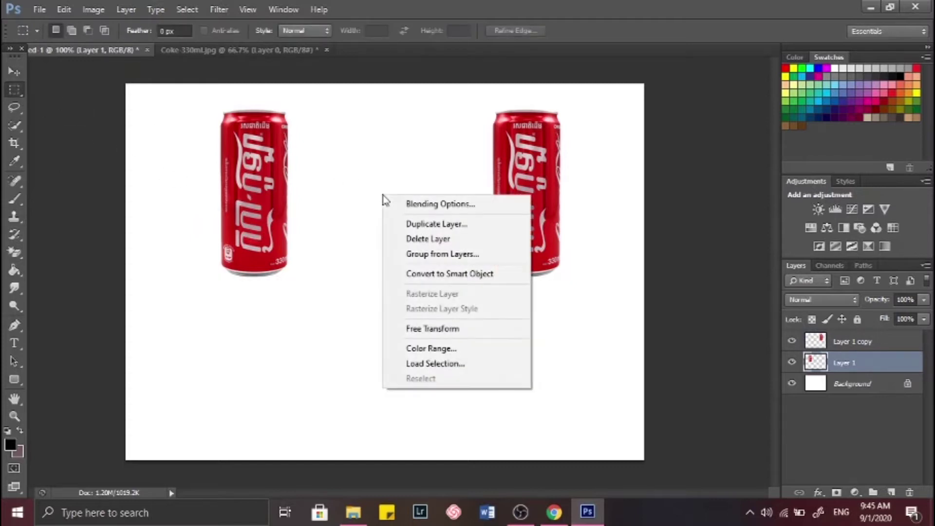
pyautogui.click(425, 329)
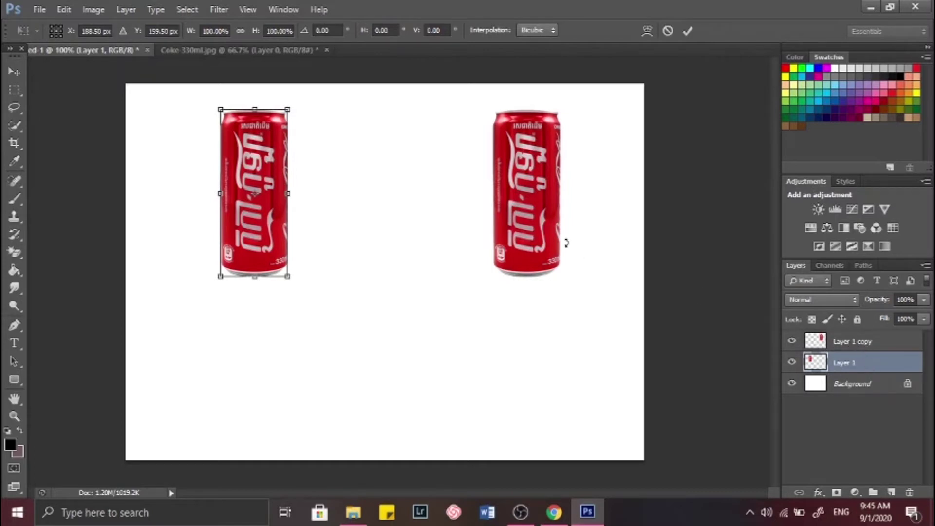
pyautogui.press('m')
# Select both can layers and link them together
pyautogui.keyDown('shift'); pyautogui.click(838, 342); pyautogui.keyUp('shift')
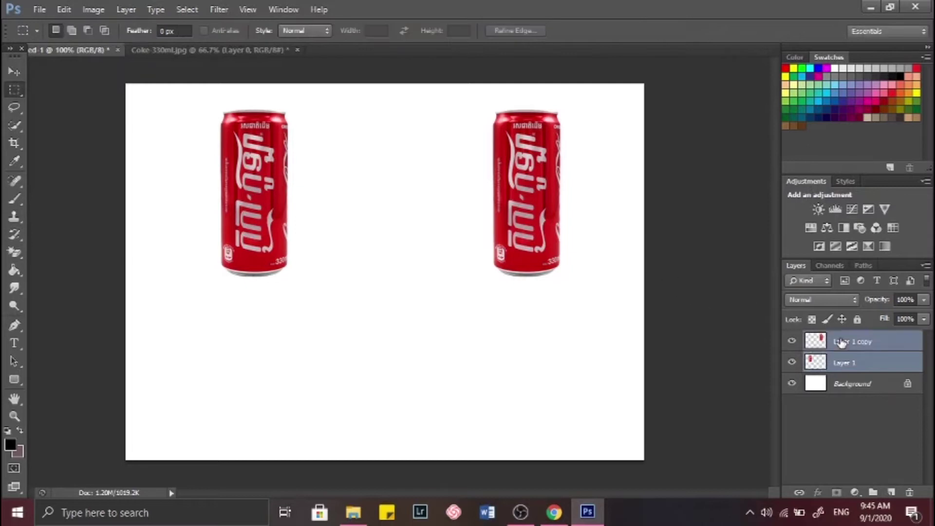
pyautogui.rightClick(835, 338)
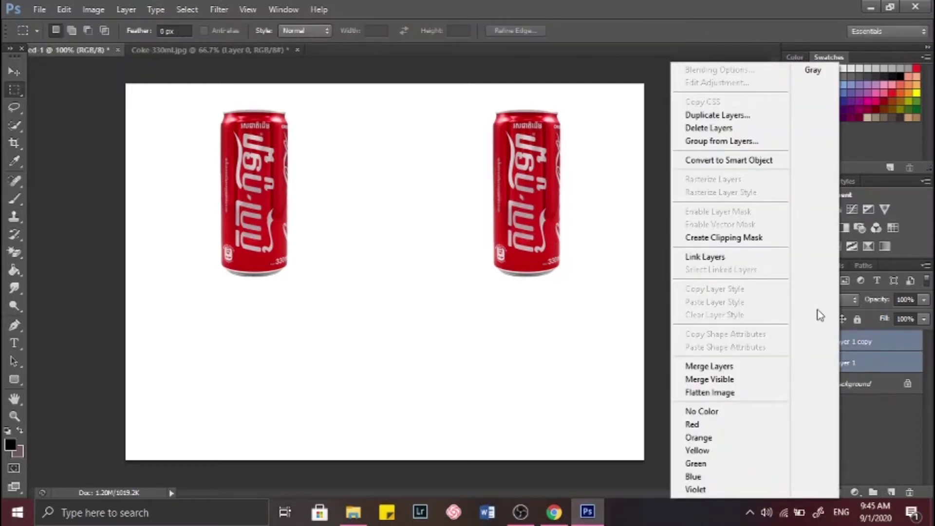
pyautogui.click(712, 257)
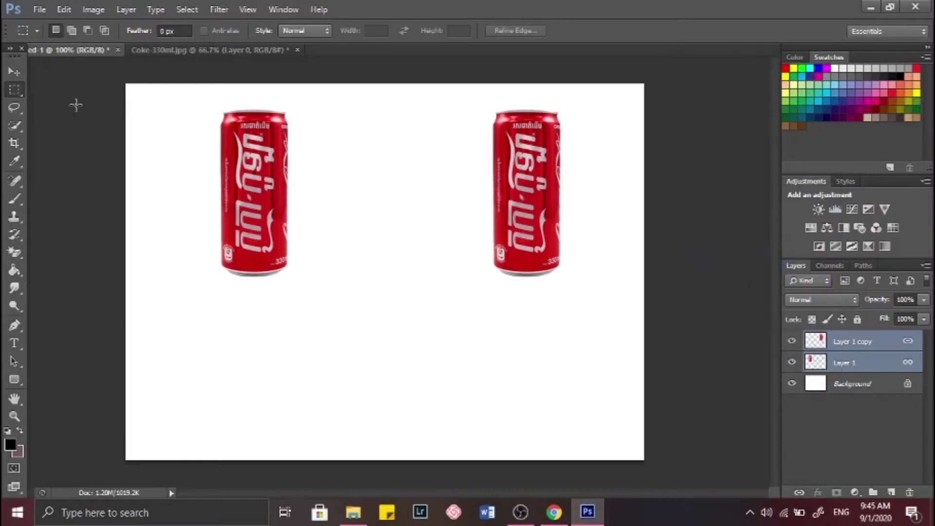
# Scale the linked cans together to about 83% width and 84% height and centre them in the canvas's upper half
pyautogui.click(15, 73)
pyautogui.moveTo(194, 191); pyautogui.dragTo(202, 194)
pyautogui.click(15, 90)
pyautogui.rightClick(326, 230)
pyautogui.click(366, 366)
pyautogui.moveTo(227, 106); pyautogui.dragTo(286, 131)
pyautogui.moveTo(393, 205); pyautogui.dragTo(351, 184)
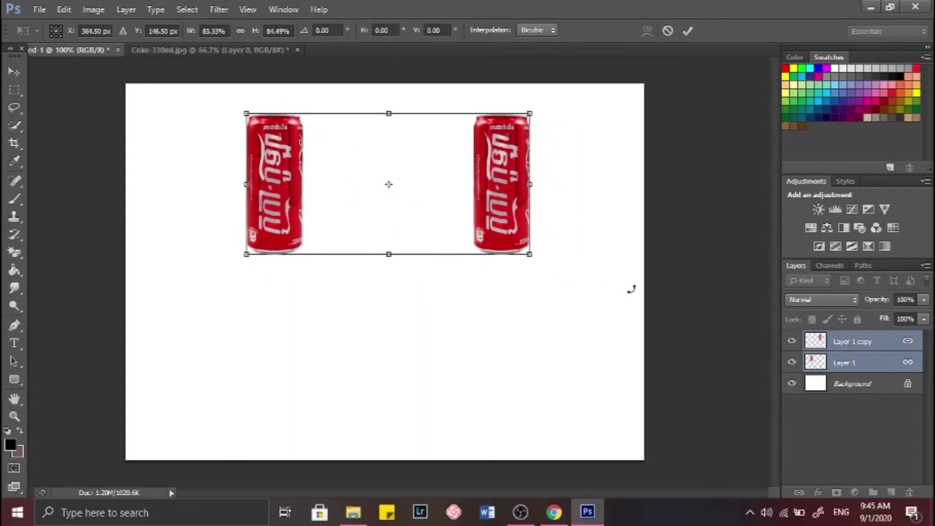
pyautogui.press('Return')
pyautogui.press('m')
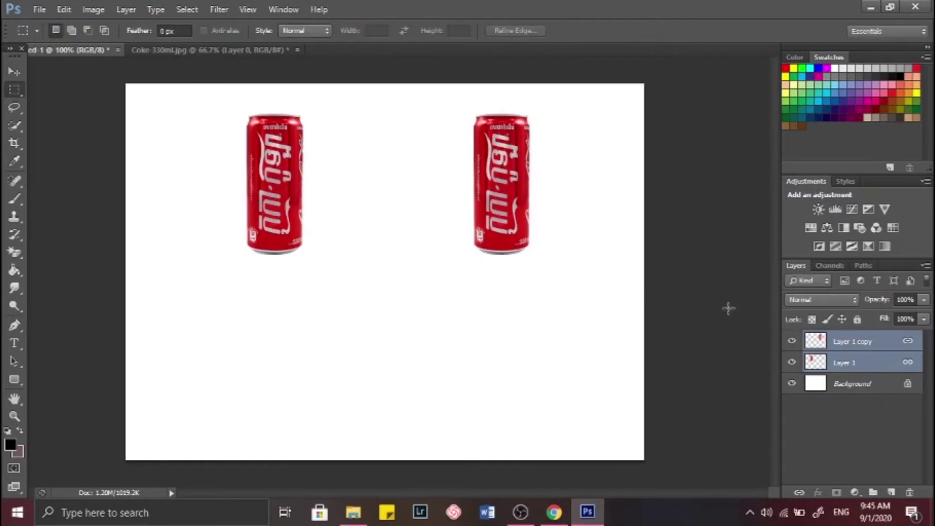
# Duplicate both linked can layers and move the copies down to form a second row below the originals
pyautogui.rightClick(830, 360)
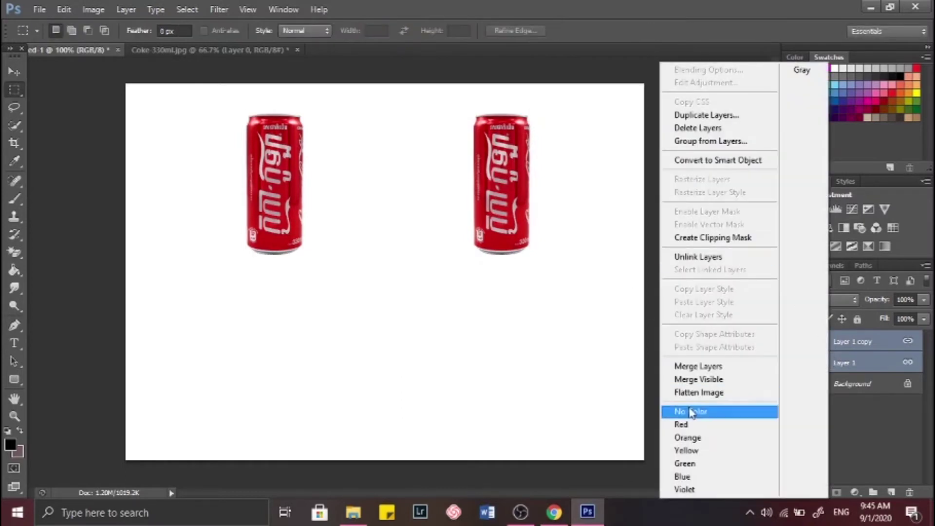
pyautogui.click(699, 116)
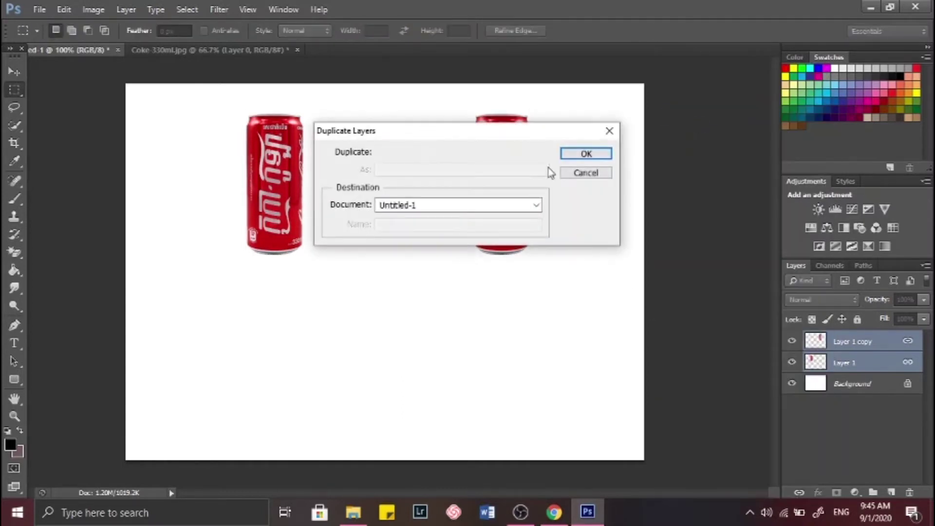
pyautogui.click(586, 154)
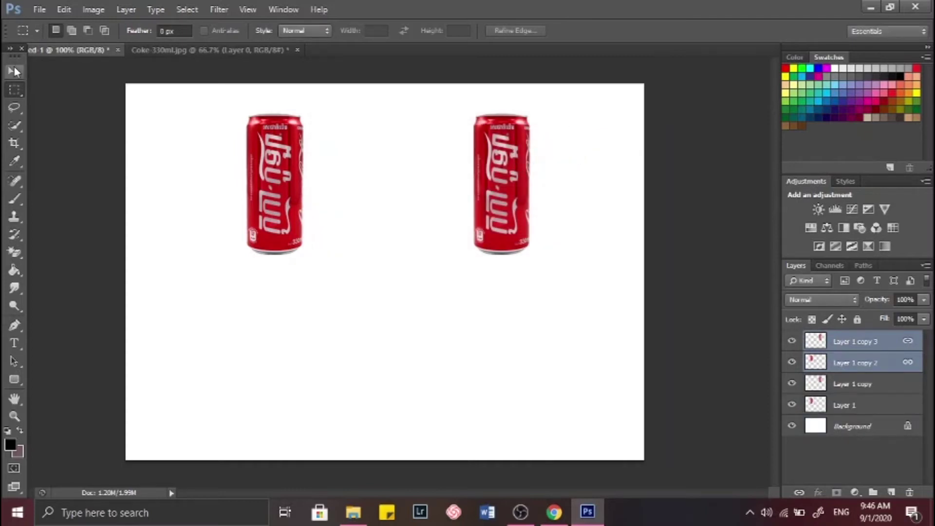
pyautogui.click(14, 71)
pyautogui.moveTo(292, 197); pyautogui.dragTo(297, 368)
# Unlink the layers of the two upper cans, leaving the upper-left can's layer selected
pyautogui.click(839, 404)
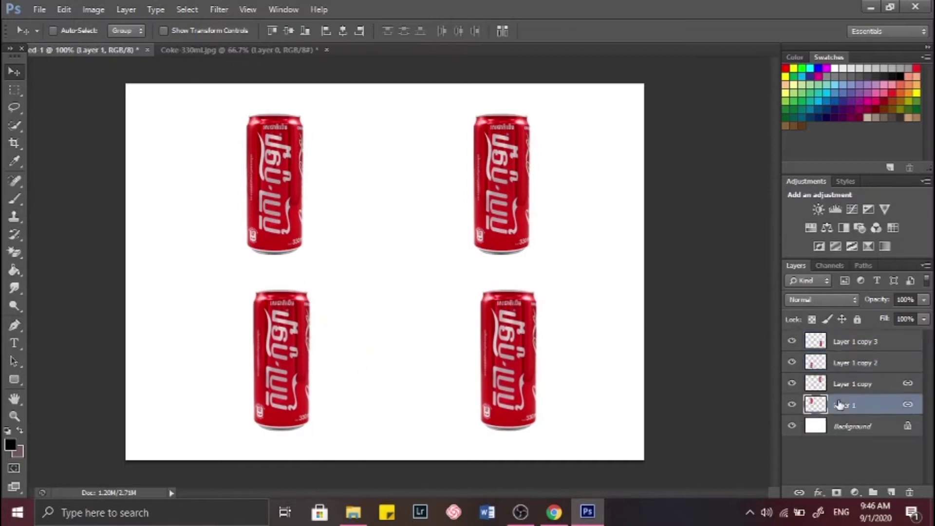
pyautogui.rightClick(903, 408)
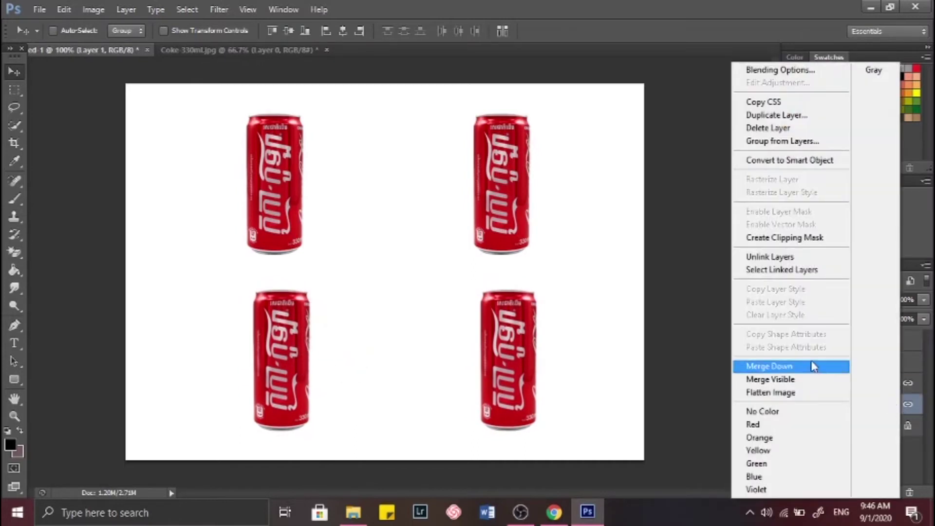
pyautogui.click(780, 258)
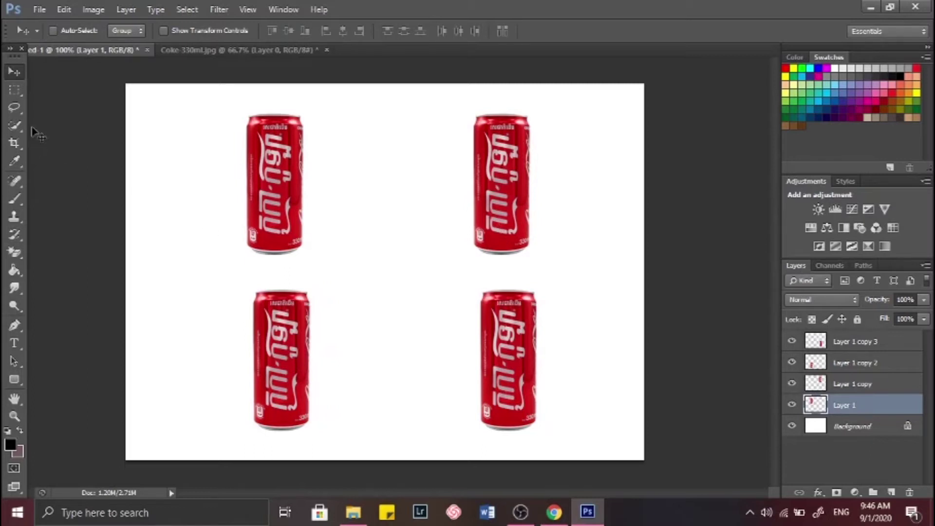
pyautogui.click(93, 9)
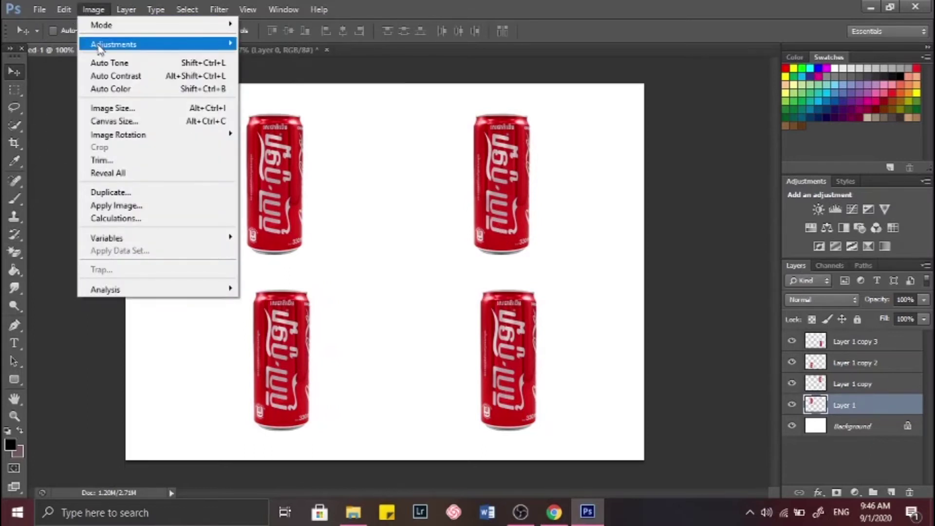
pyautogui.moveTo(100, 48)
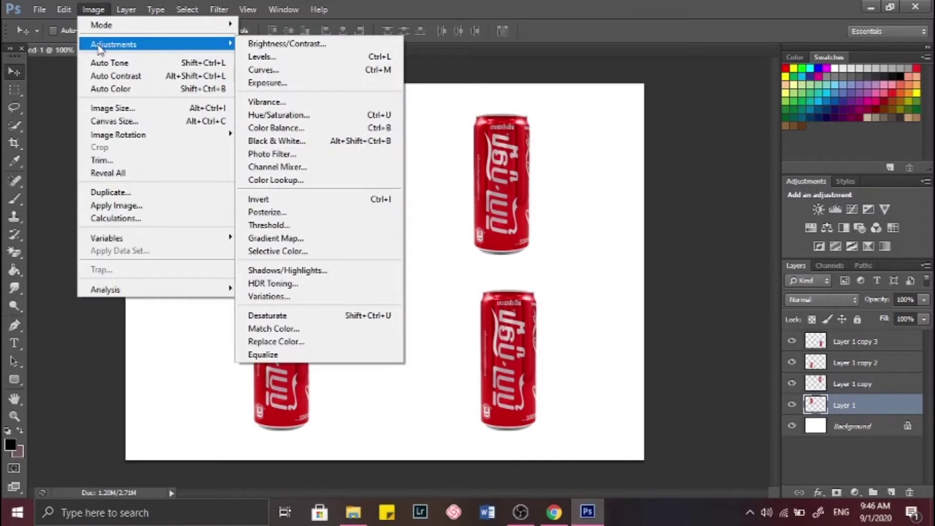
pyautogui.click(277, 251)
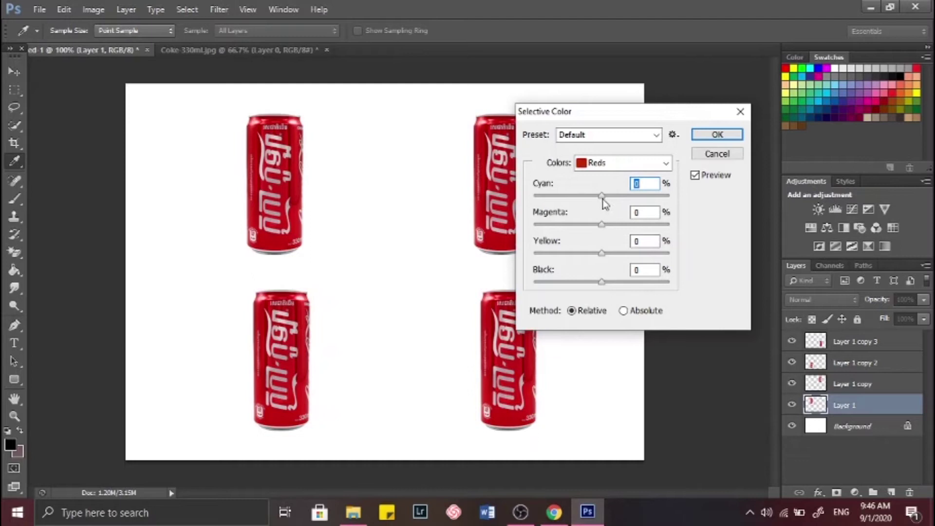
pyautogui.moveTo(603, 200); pyautogui.dragTo(673, 215)
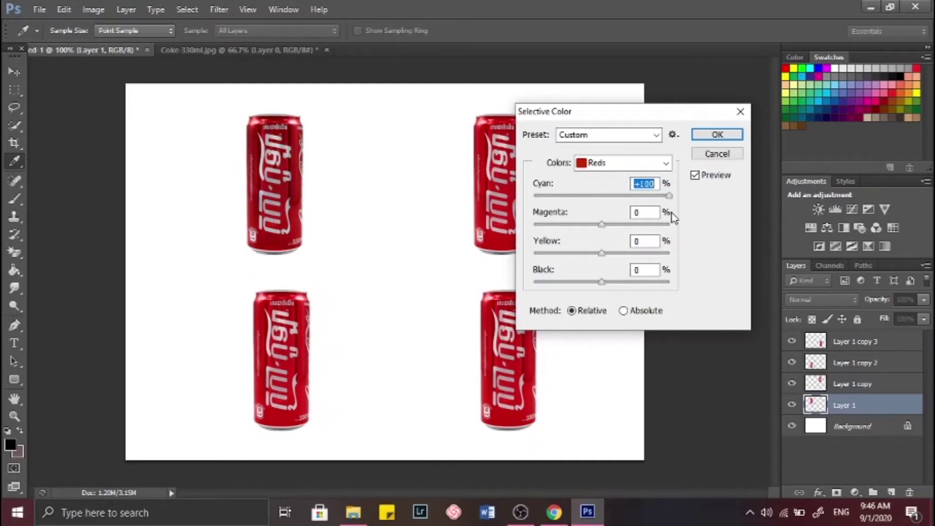
pyautogui.moveTo(601, 253); pyautogui.dragTo(684, 265)
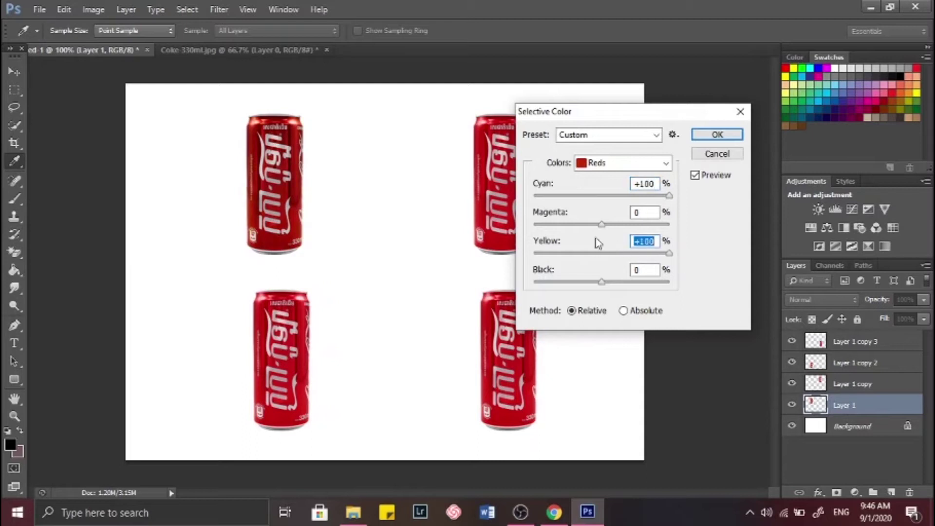
pyautogui.moveTo(602, 224); pyautogui.dragTo(665, 227)
pyautogui.moveTo(602, 282); pyautogui.dragTo(680, 288)
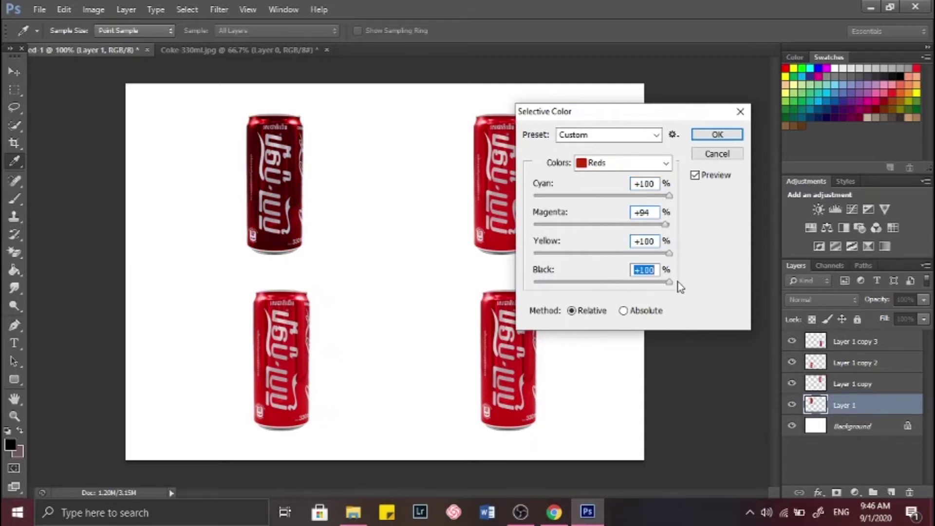
pyautogui.click(716, 155)
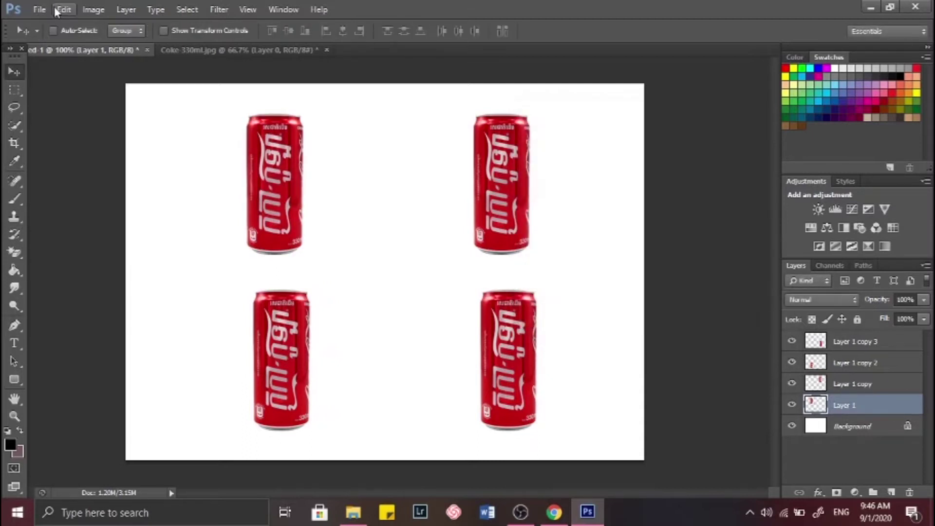
# Recolour the upper-left can purple with Hue/Saturation by shifting its hue to about -61
pyautogui.click(103, 14)
pyautogui.moveTo(122, 45)
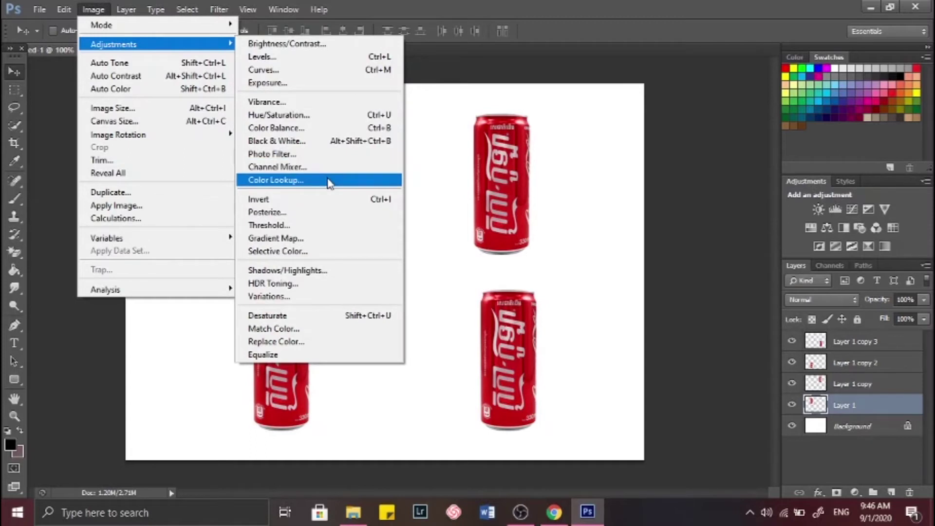
pyautogui.click(318, 115)
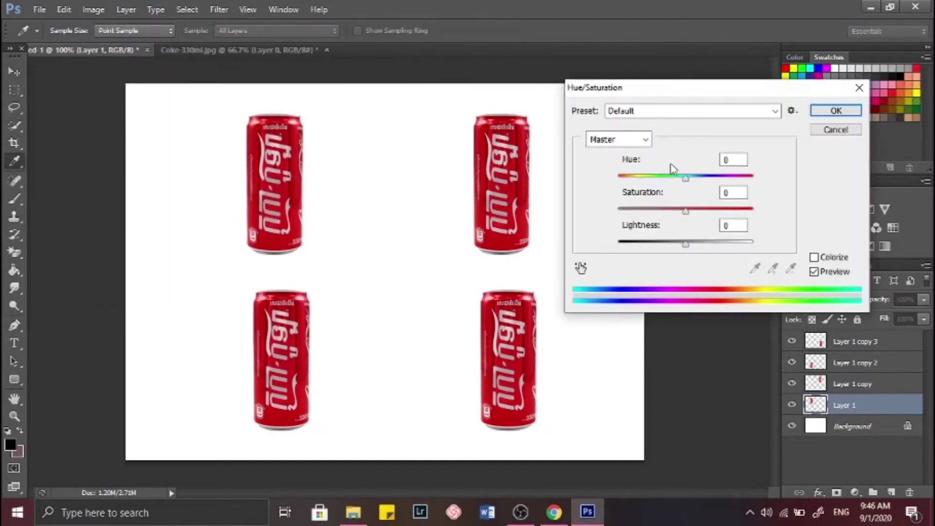
pyautogui.moveTo(686, 179); pyautogui.dragTo(652, 189)
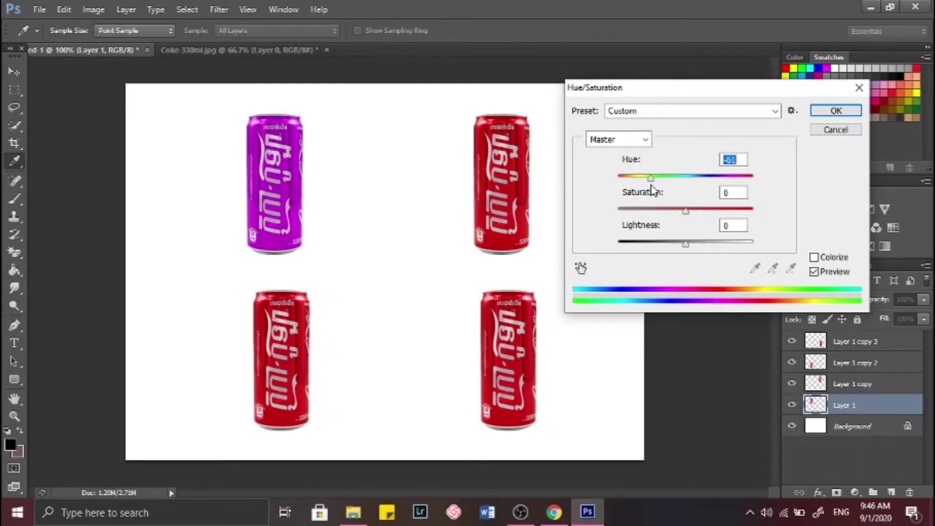
pyautogui.click(834, 112)
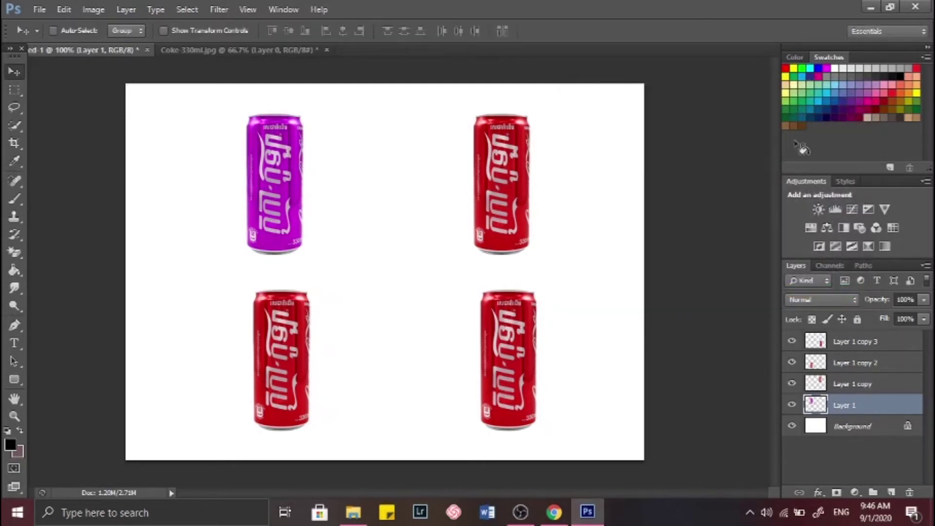
# Recolour the lower-left can orange with Hue/Saturation, setting its hue to +32
pyautogui.click(854, 362)
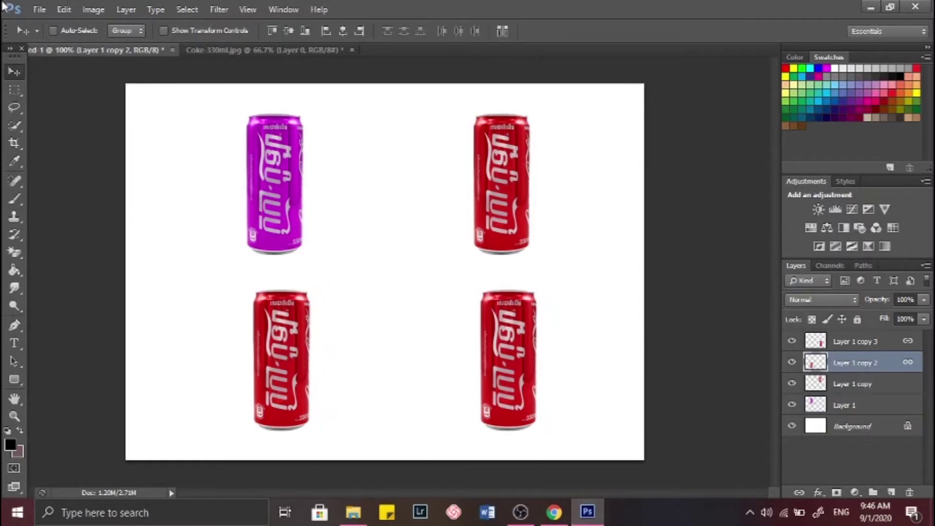
pyautogui.click(94, 9)
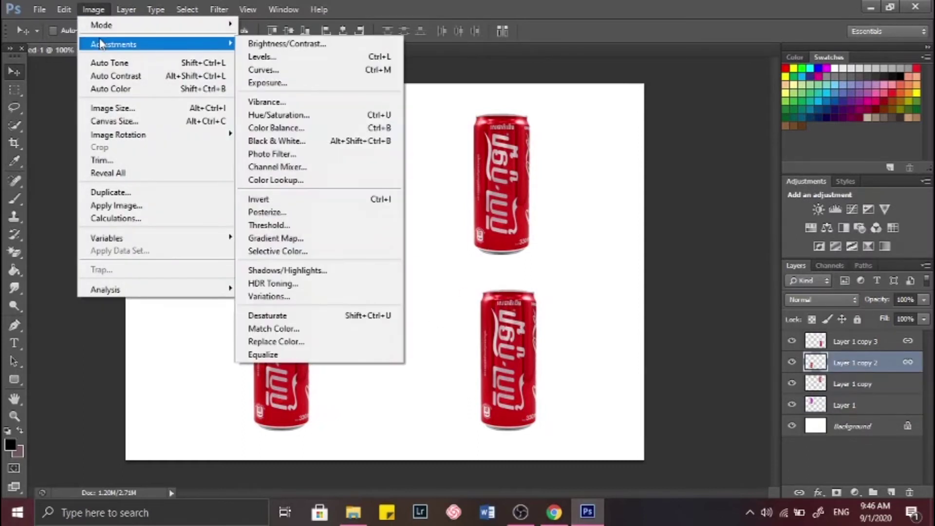
pyautogui.click(287, 115)
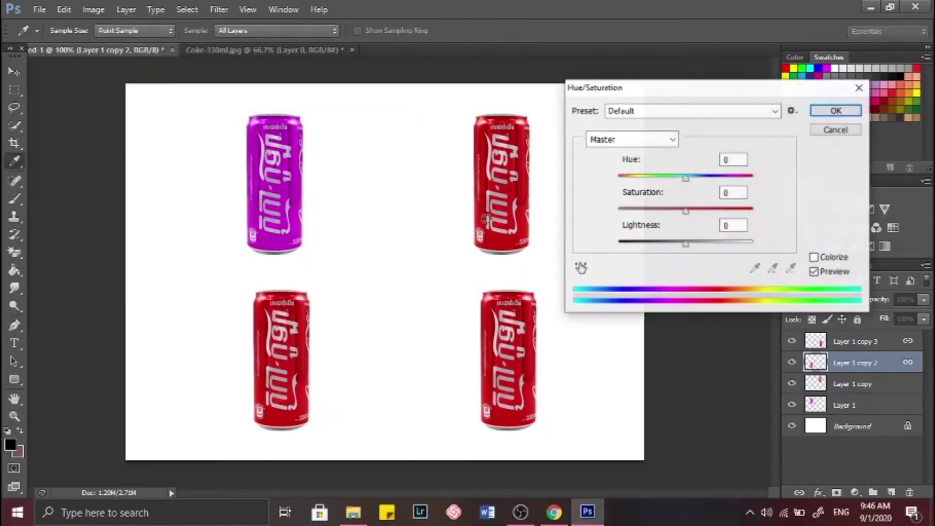
pyautogui.moveTo(684, 179); pyautogui.dragTo(707, 178)
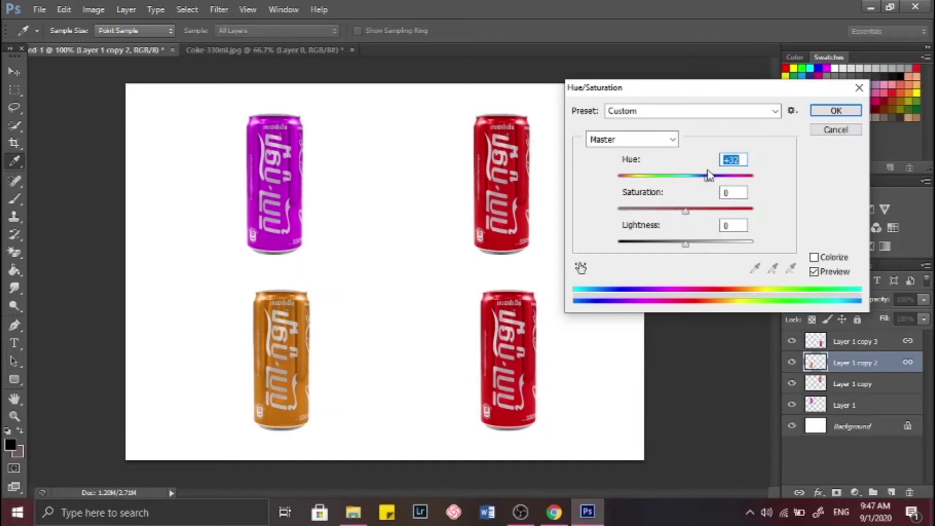
pyautogui.click(835, 113)
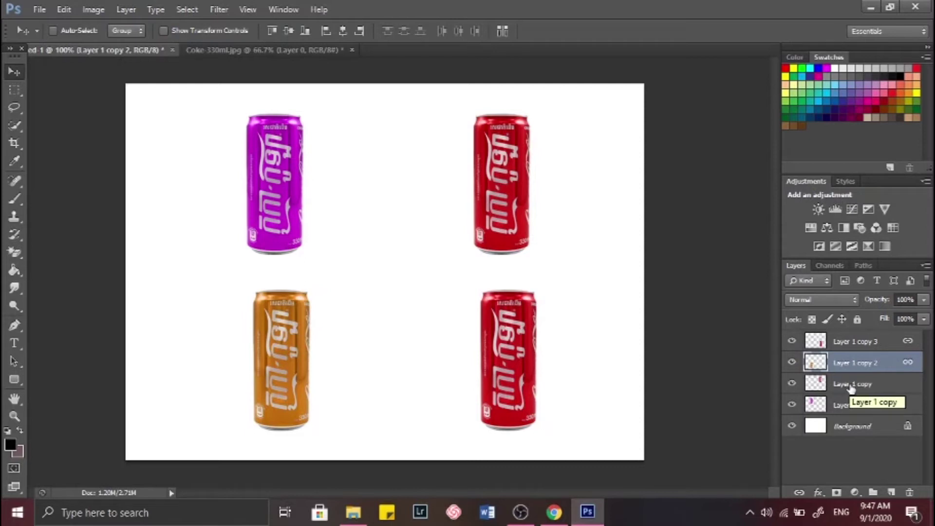
# Recolour the lower-right can green with Hue/Saturation, setting its hue to +103
pyautogui.click(852, 406)
pyautogui.click(856, 347)
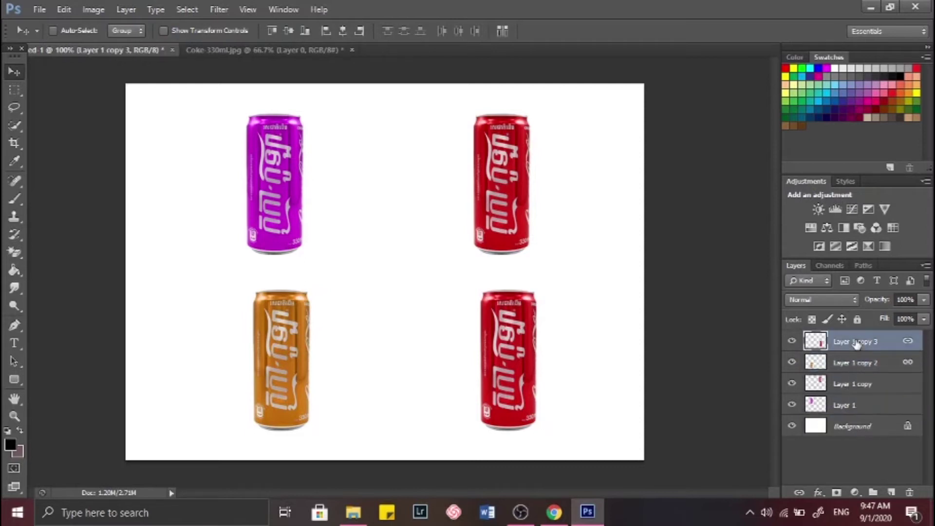
pyautogui.click(93, 9)
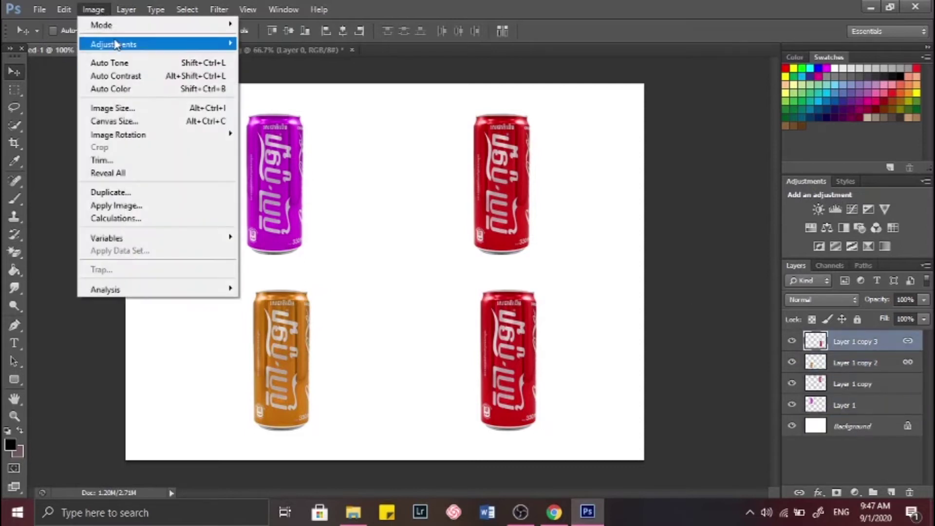
pyautogui.moveTo(115, 43)
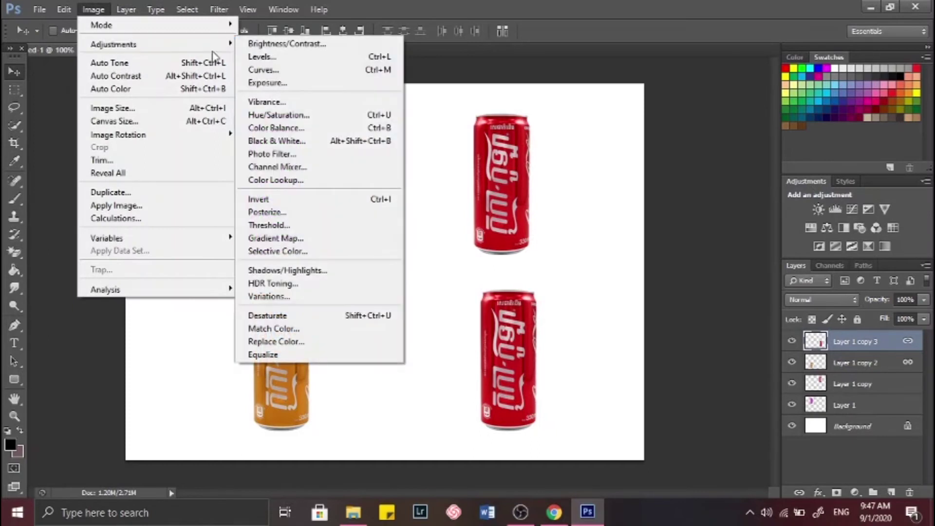
pyautogui.click(323, 114)
pyautogui.moveTo(690, 181); pyautogui.dragTo(694, 183)
pyautogui.hotkey('shift', 'Up')
pyautogui.hotkey('shift', 'Up')
pyautogui.hotkey('shift', 'Up')
pyautogui.hotkey('shift', 'Up')
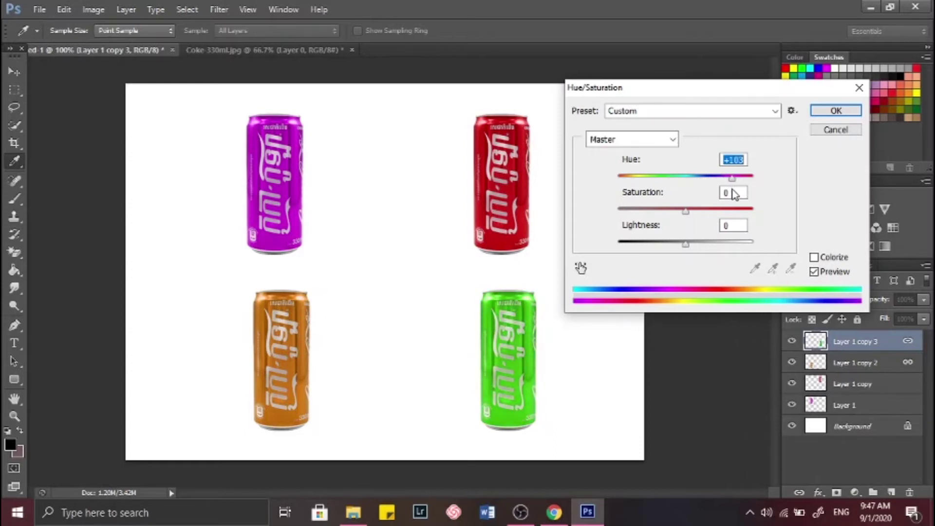
pyautogui.click(820, 112)
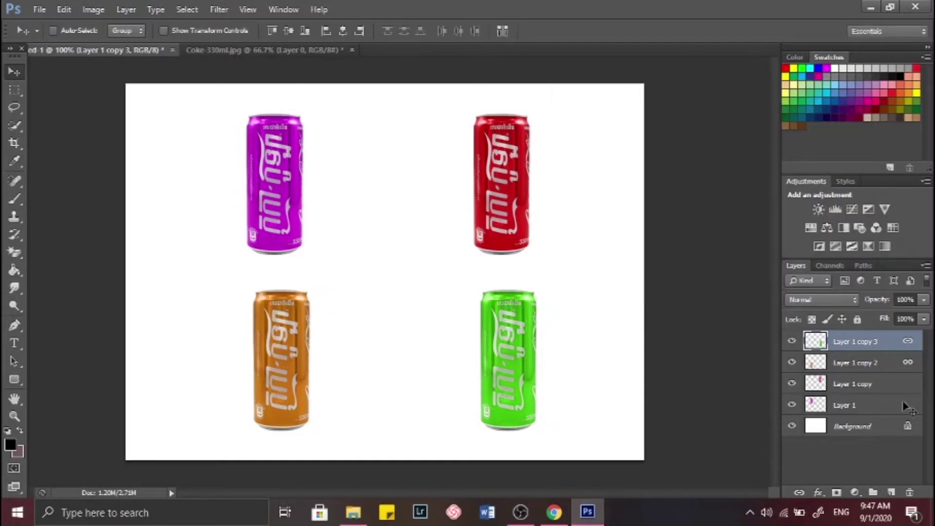
# Convert the Background layer to a smart object
pyautogui.click(876, 427)
pyautogui.rightClick(875, 426)
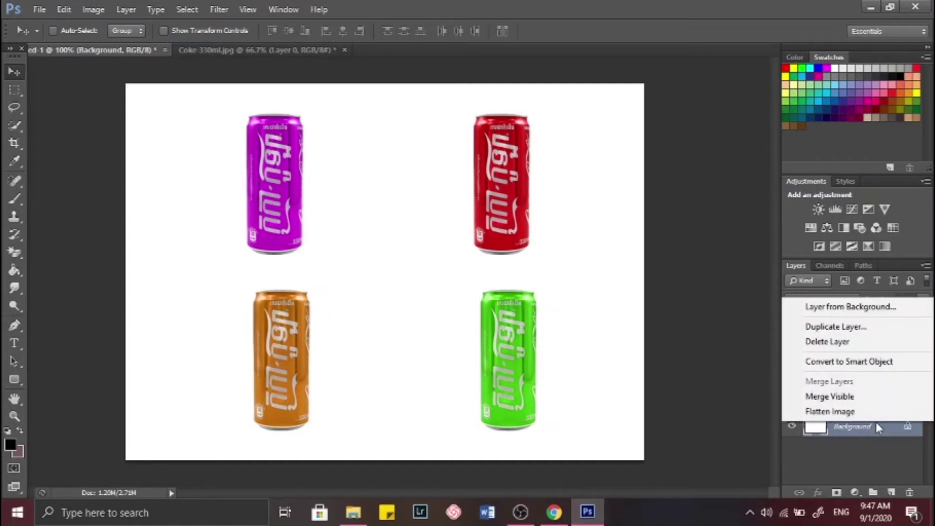
pyautogui.click(872, 363)
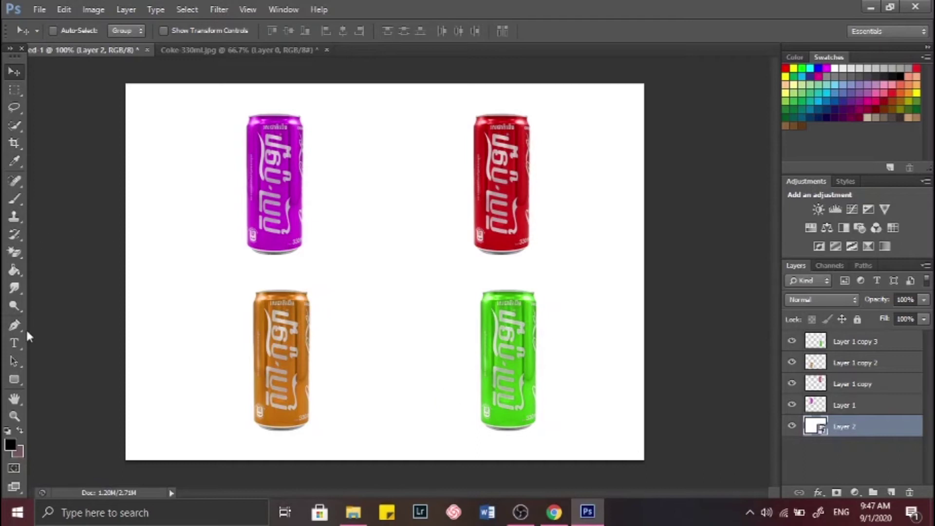
# Draw a nearly horizontal line about 803 px wide across the canvas between the two can rows with the Line Tool
pyautogui.click(15, 362)
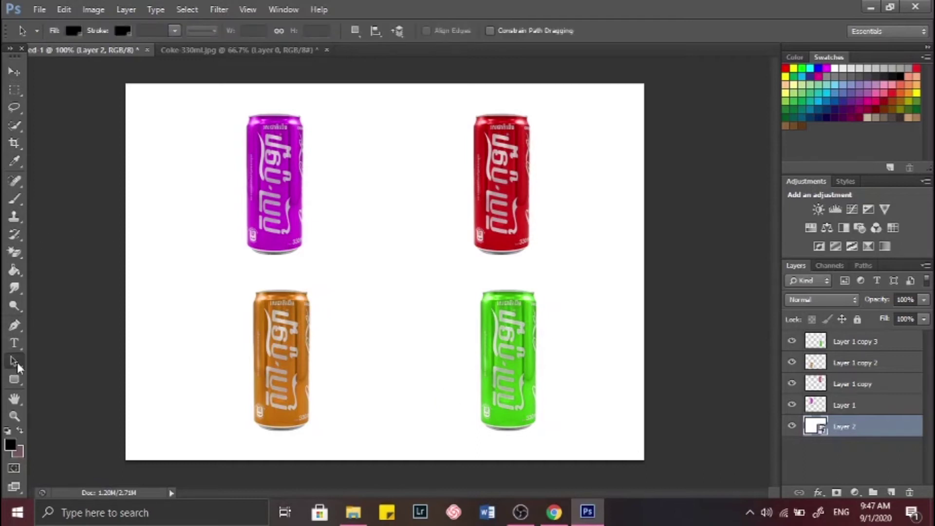
pyautogui.rightClick(16, 363)
pyautogui.click(17, 378)
pyautogui.click(16, 376)
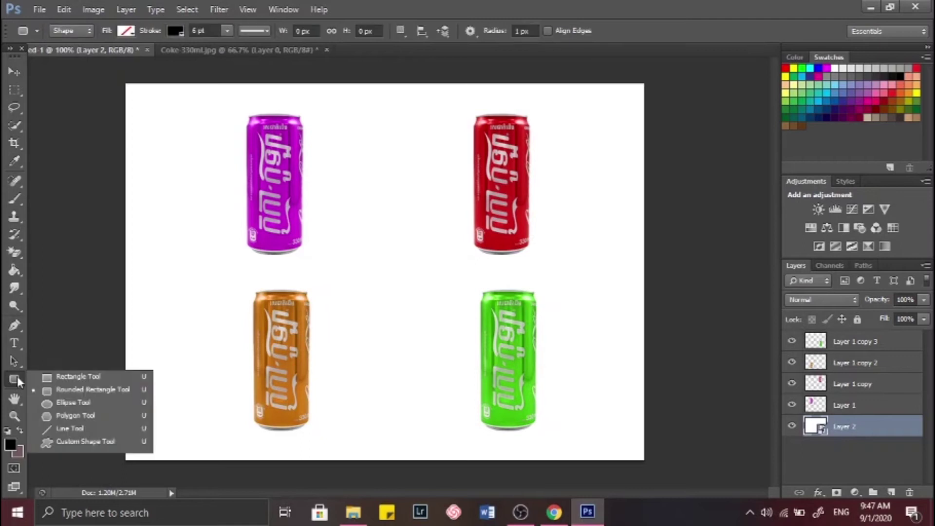
pyautogui.click(80, 428)
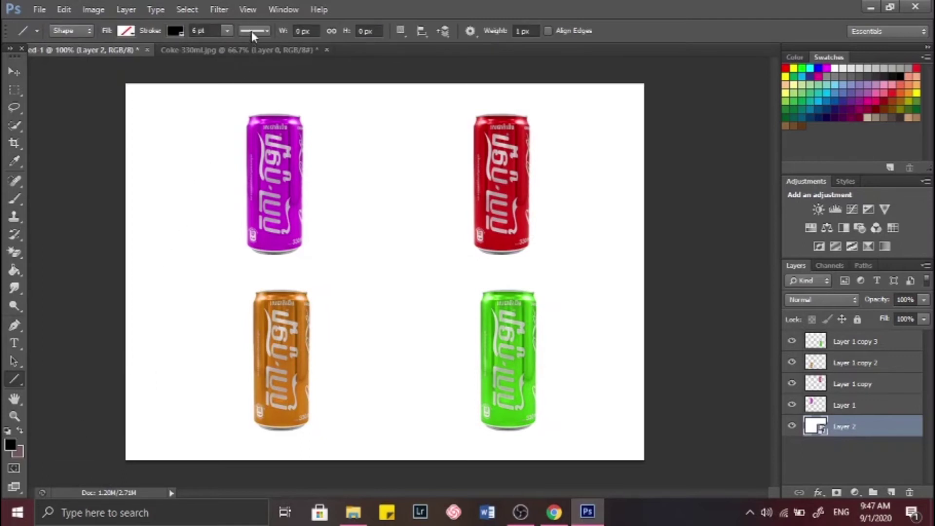
pyautogui.moveTo(122, 275)
pyautogui.mouseDown()
pyautogui.moveTo(639, 265)
pyautogui.moveTo(671, 272)
pyautogui.mouseUp()
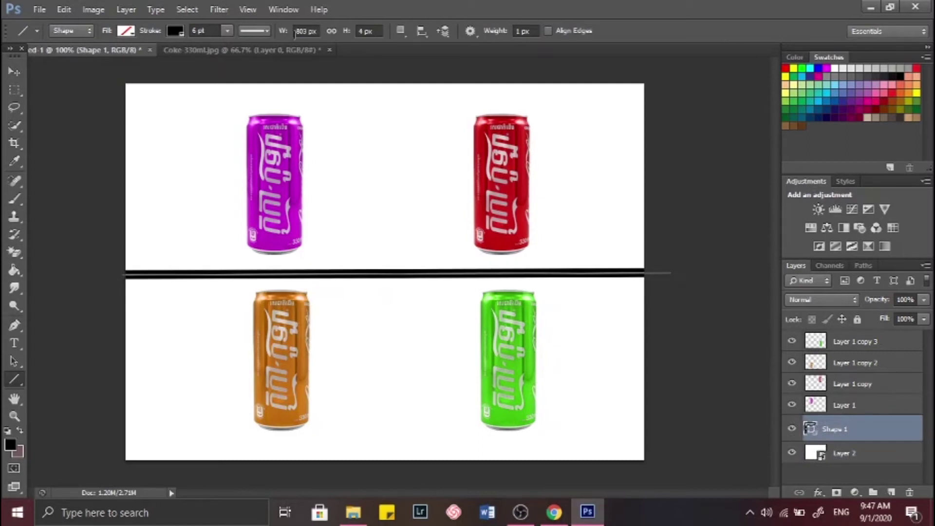
# Set the dividing line's stroke width to 1 pt, keeping the black stroke colour
pyautogui.click(256, 31)
pyautogui.click(252, 40)
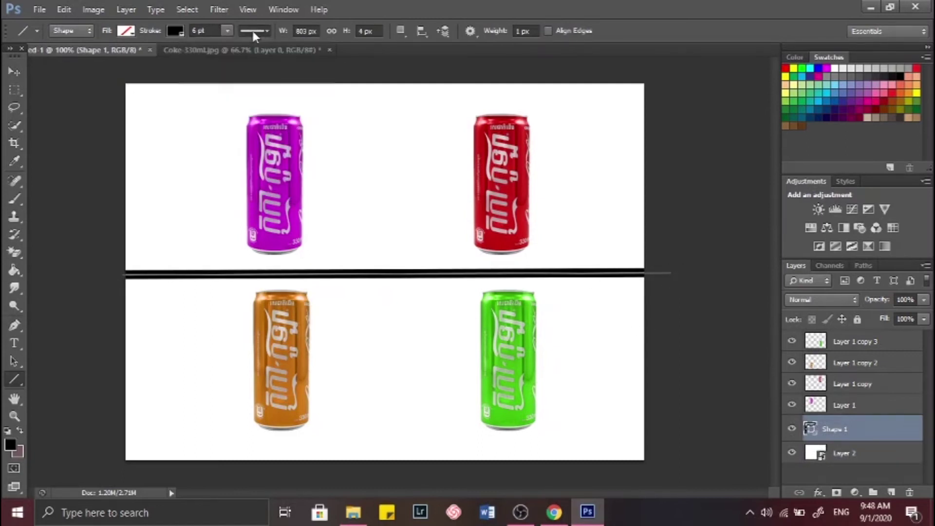
pyautogui.click(209, 31)
pyautogui.doubleClick(213, 32)
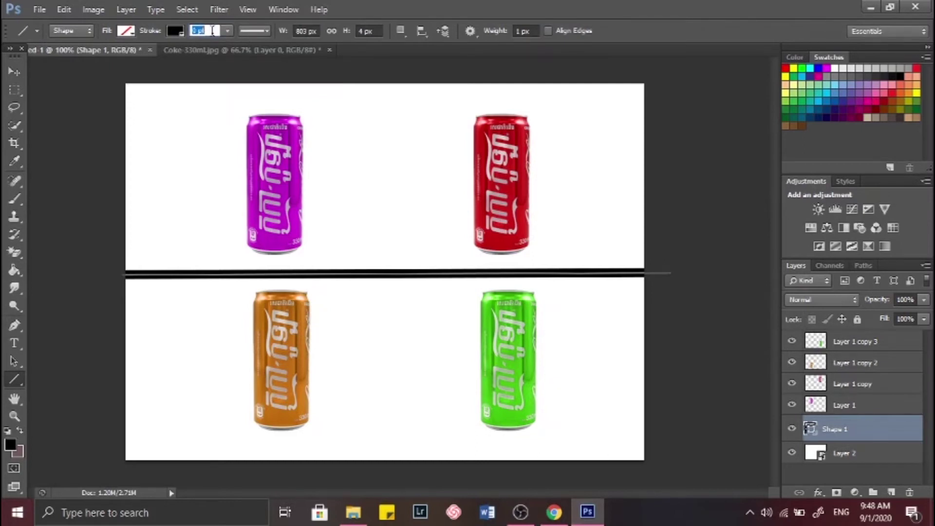
pyautogui.write('1')
pyautogui.press('Return')
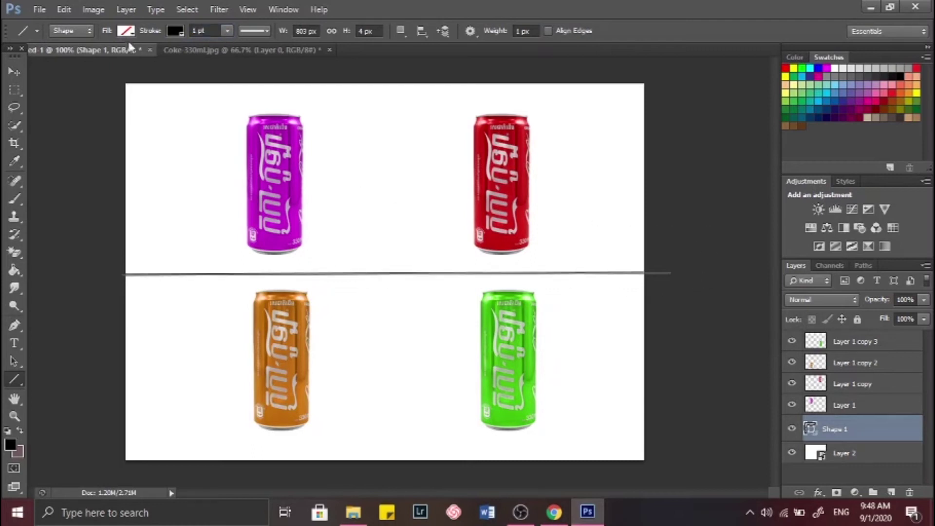
pyautogui.click(173, 34)
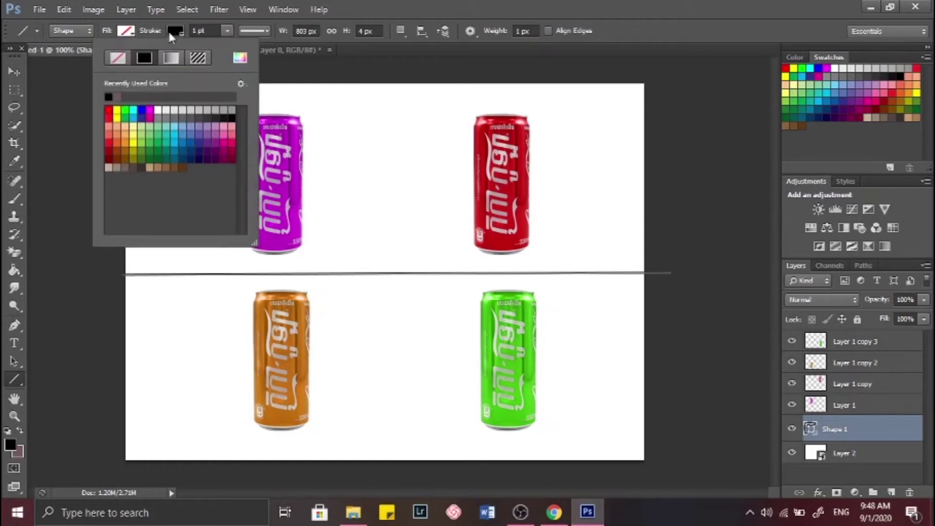
pyautogui.click(173, 33)
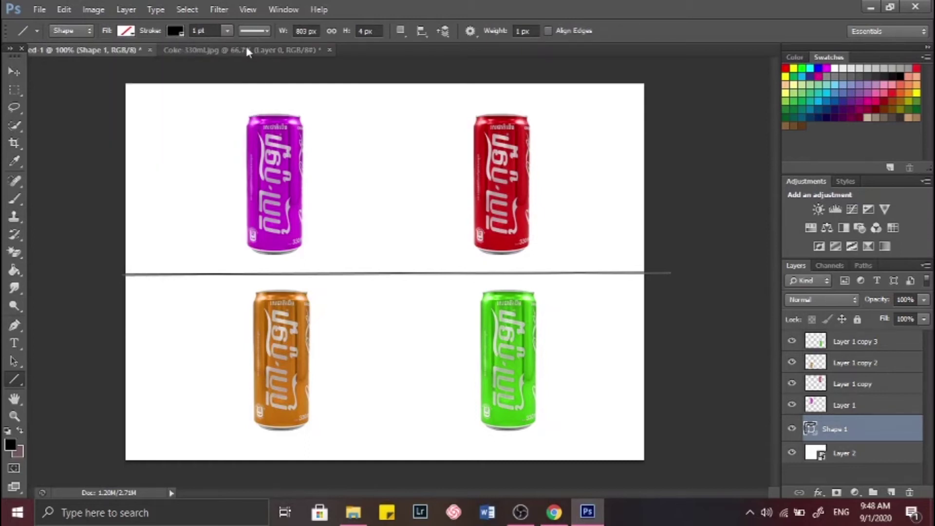
# Resize the dividing line to a width of 777 px and a height of 1 px
pyautogui.click(299, 31)
pyautogui.doubleClick(299, 31)
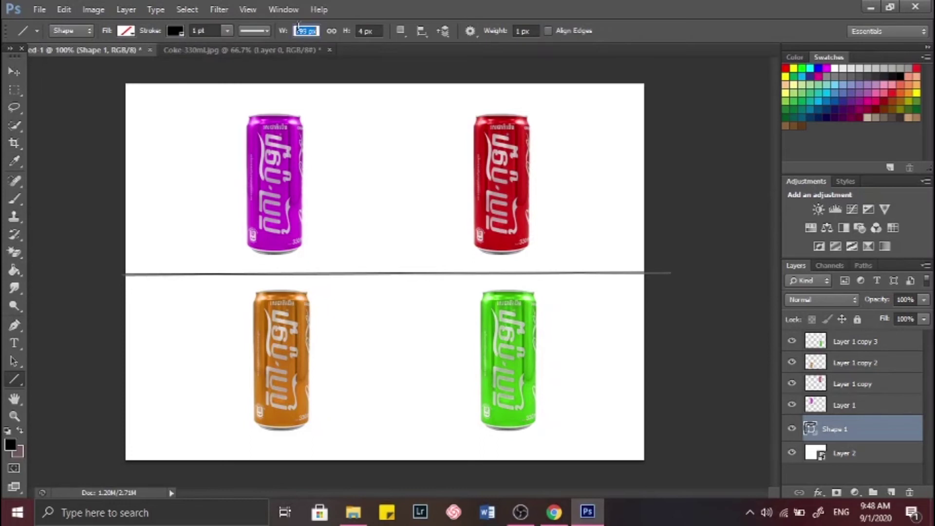
pyautogui.write('777')
pyautogui.press('Return')
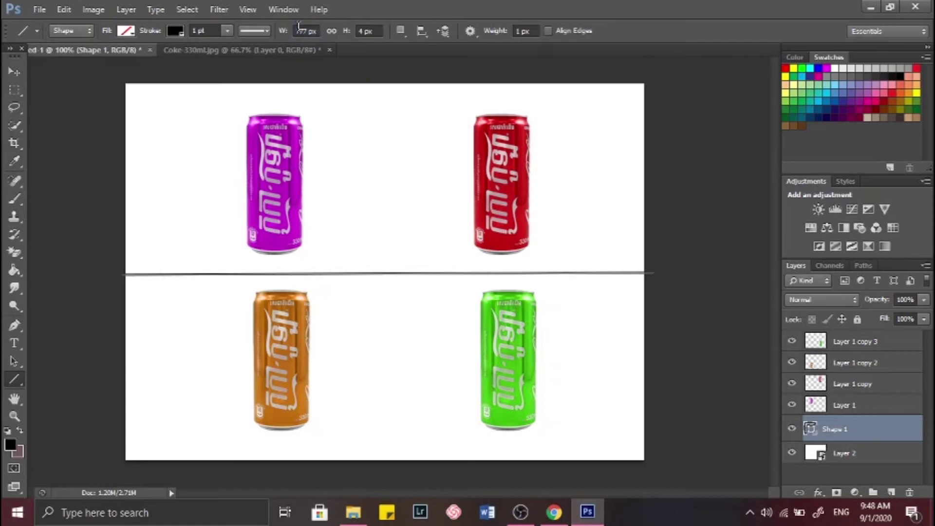
pyautogui.click(378, 30)
pyautogui.write('2')
pyautogui.press('Return')
pyautogui.write('1')
pyautogui.press('Return')
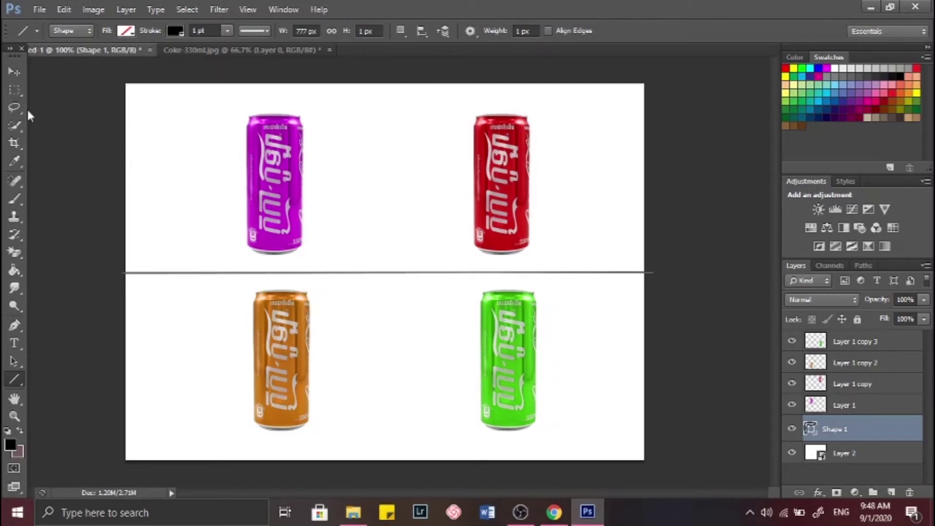
# Draw a vertical dividing line about 575 px tall down the canvas between the two can columns
pyautogui.moveTo(377, 80); pyautogui.dragTo(377, 474)
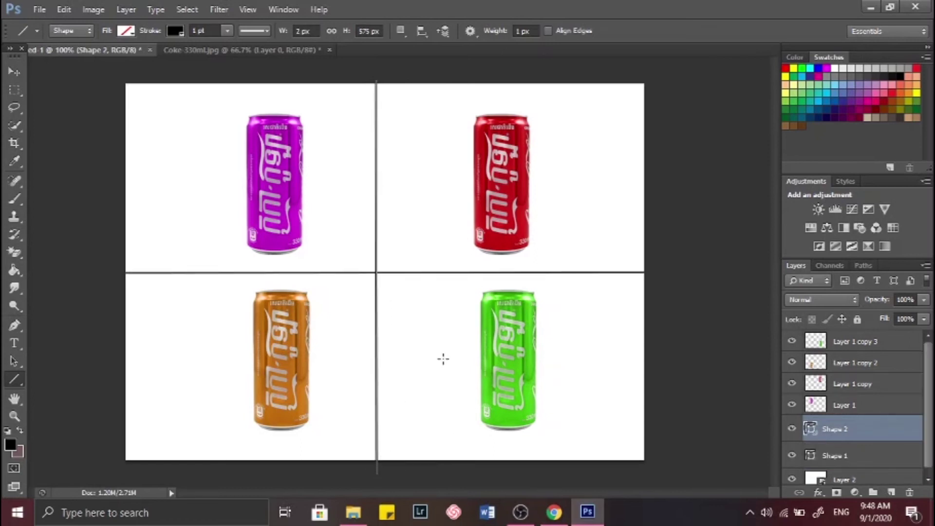
pyautogui.click(16, 72)
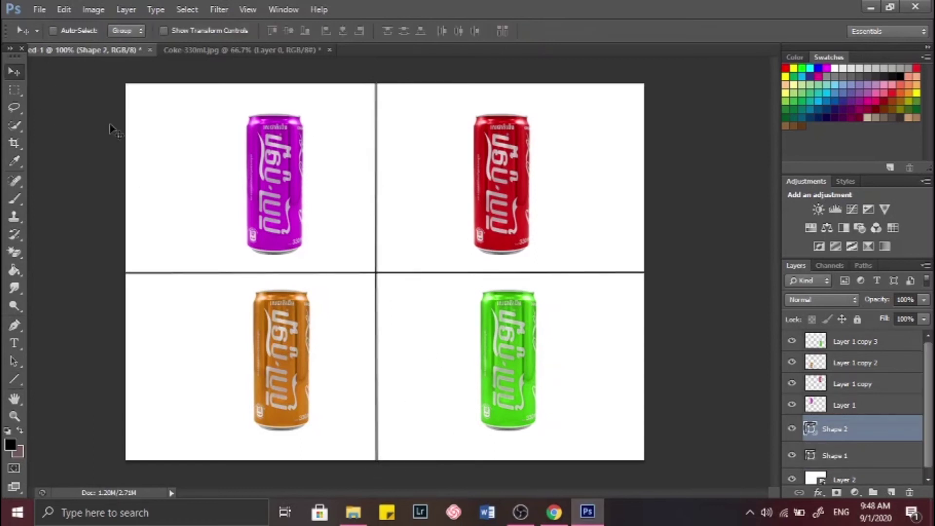
# Shift the purple and orange cans together slightly left within their quadrants
pyautogui.click(890, 407)
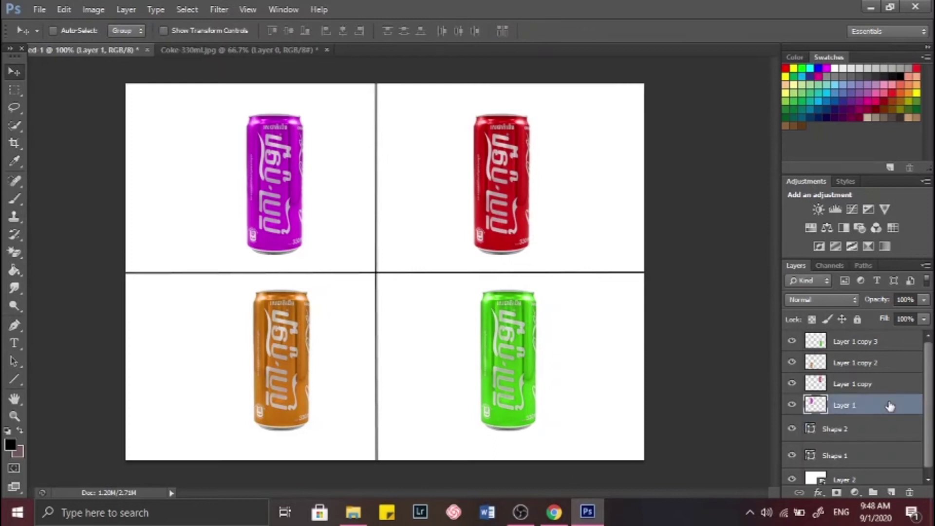
pyautogui.keyDown('ctrl'); pyautogui.click(870, 365); pyautogui.keyUp('ctrl')
pyautogui.moveTo(299, 198); pyautogui.dragTo(275, 191)
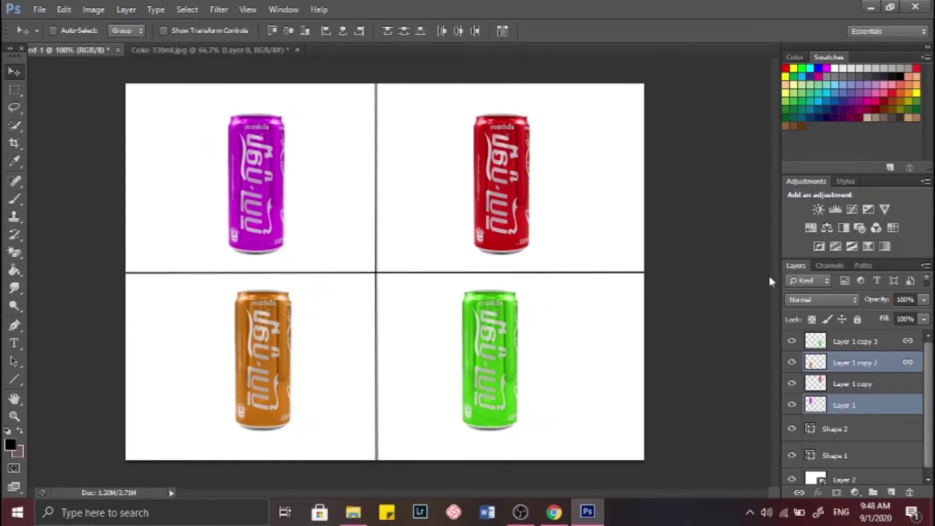
# Unlink the orange can's layer, Layer 1 copy 2, from the green can's layer
pyautogui.rightClick(898, 367)
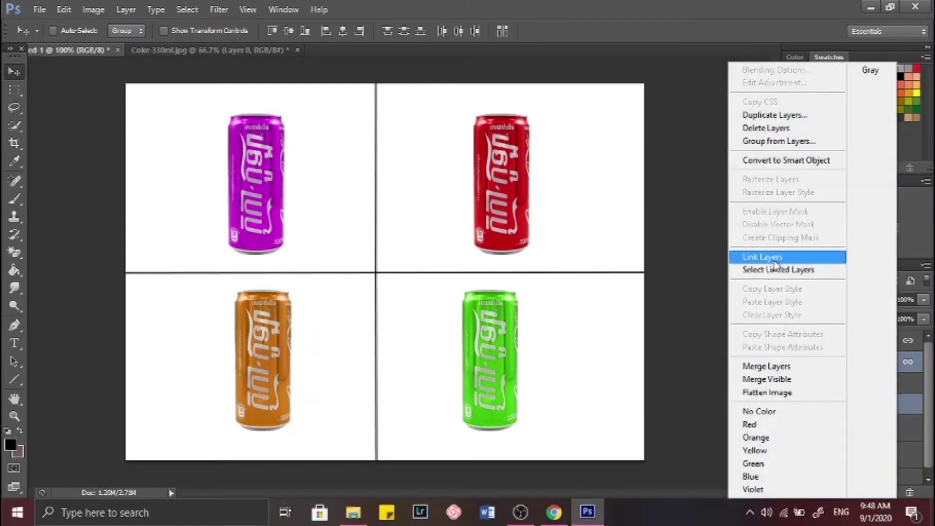
pyautogui.click(635, 350)
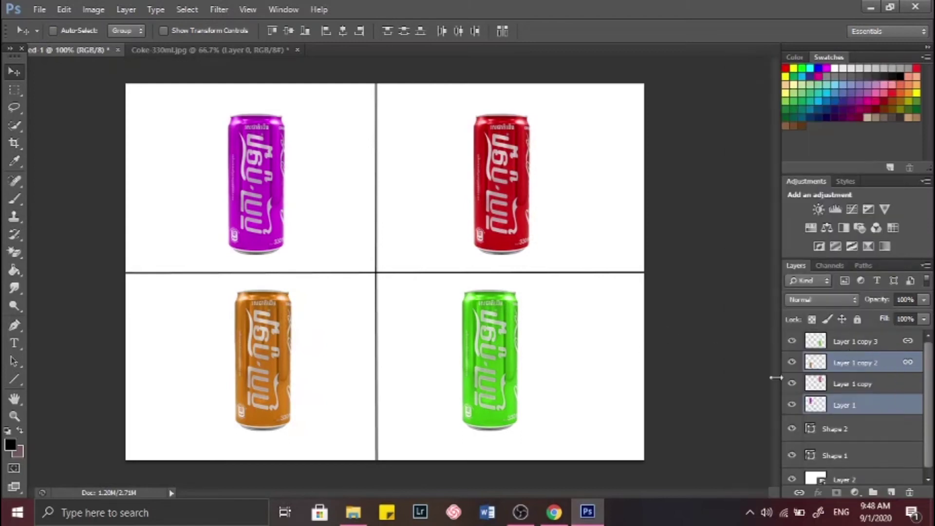
pyautogui.click(842, 365)
pyautogui.rightClick(841, 365)
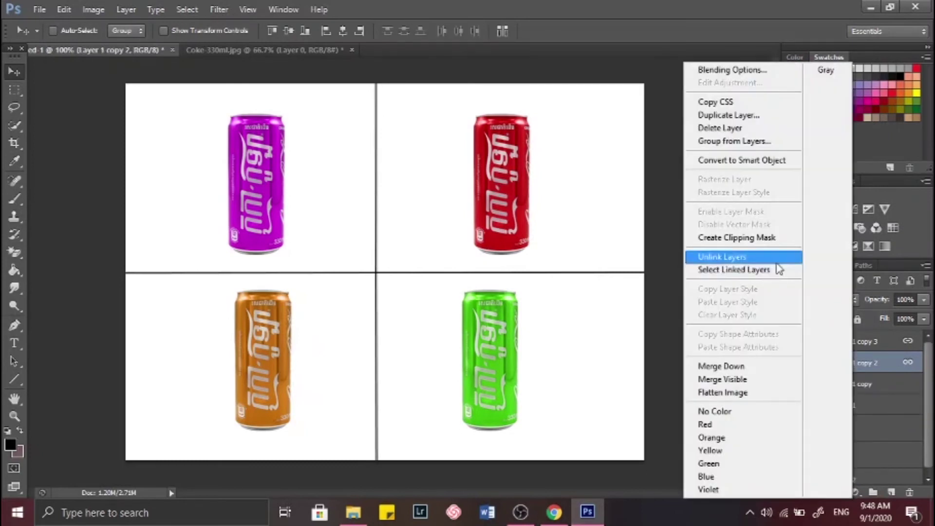
pyautogui.click(722, 256)
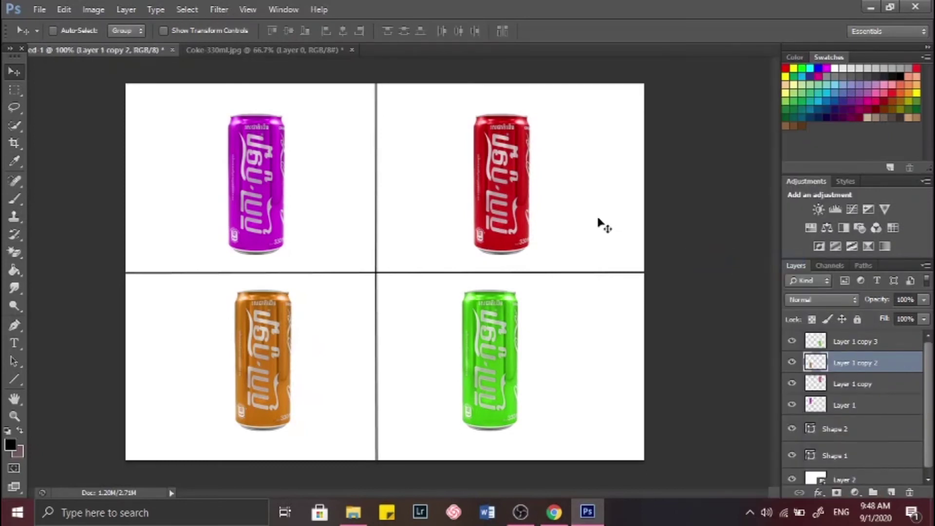
# Lower the orange and green cans slightly together and align the orange can directly beneath the purple can
pyautogui.keyDown('shift'); pyautogui.click(872, 342); pyautogui.keyUp('shift')
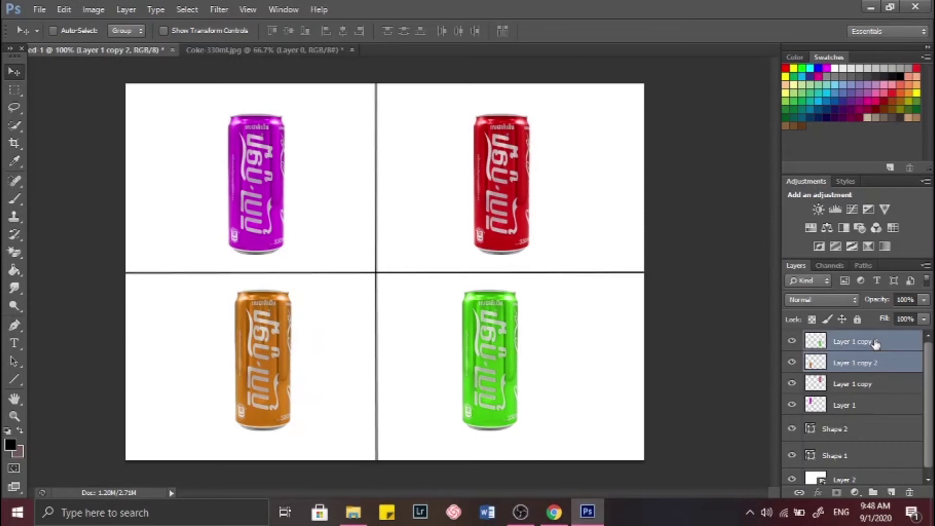
pyautogui.moveTo(497, 201); pyautogui.dragTo(494, 205)
pyautogui.click(845, 361)
pyautogui.moveTo(494, 310); pyautogui.dragTo(486, 311)
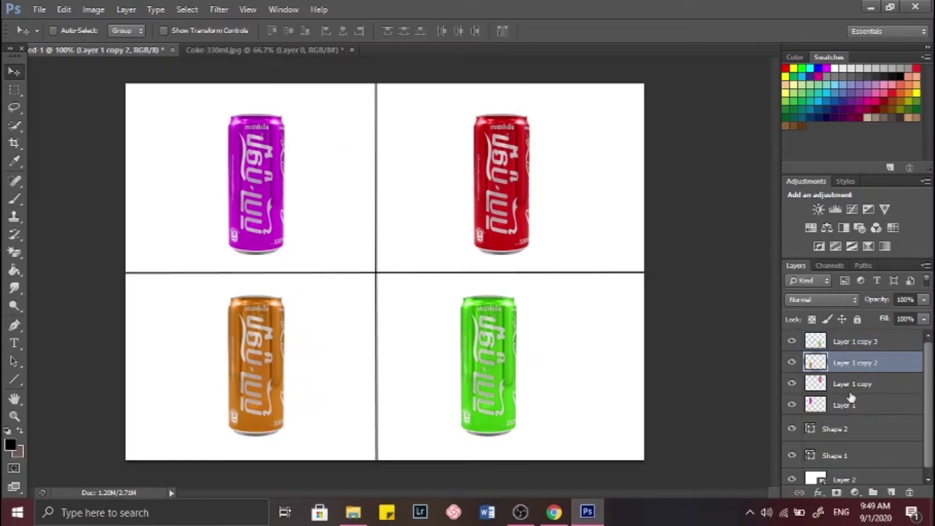
# Move the green can right toward its quadrant's centre and align the red can directly above it
pyautogui.click(850, 344)
pyautogui.moveTo(517, 367); pyautogui.dragTo(524, 360)
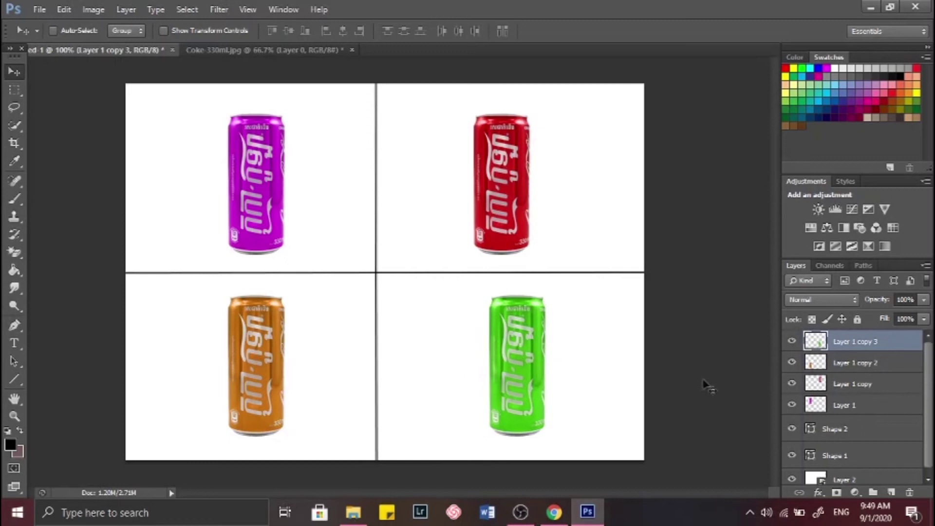
pyautogui.click(853, 386)
pyautogui.moveTo(508, 223); pyautogui.dragTo(525, 224)
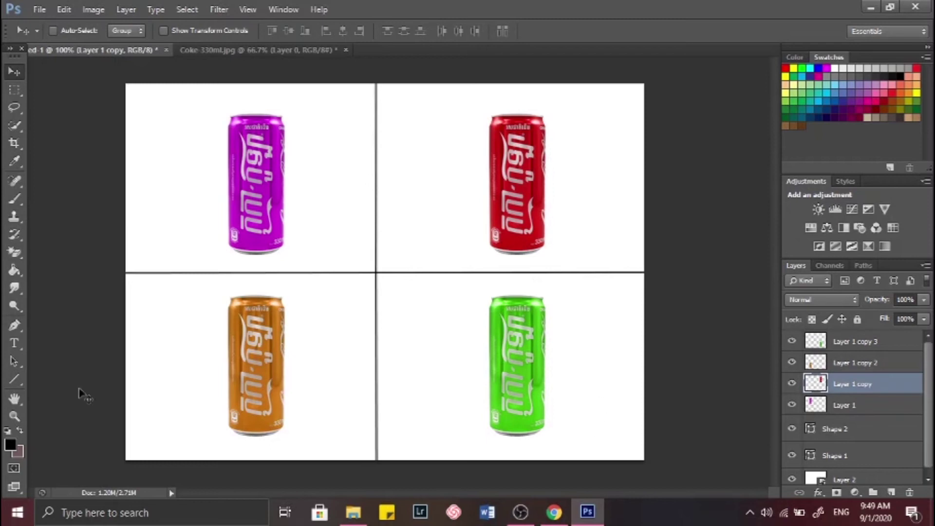
# Activate the Paint Bucket and set the foreground colour to violet #7a67da
pyautogui.click(15, 271)
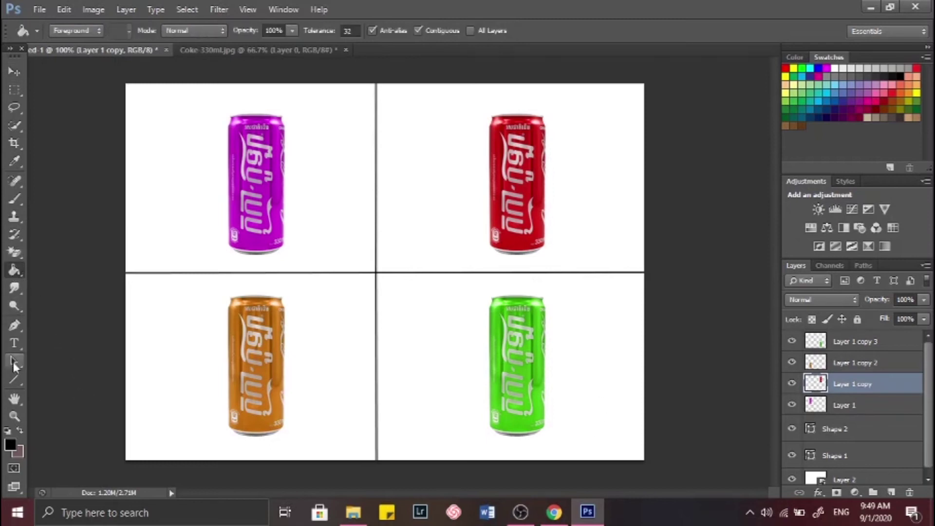
pyautogui.click(14, 446)
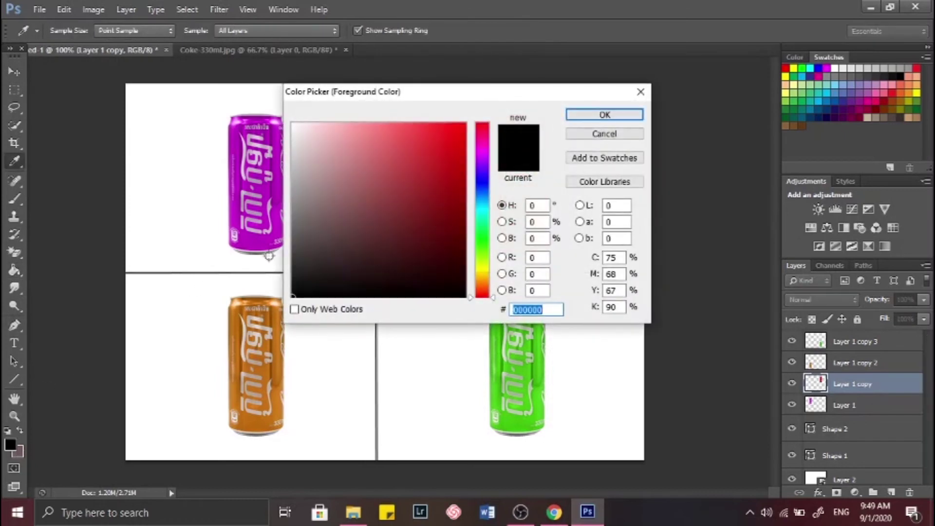
pyautogui.click(484, 177)
pyautogui.click(412, 157)
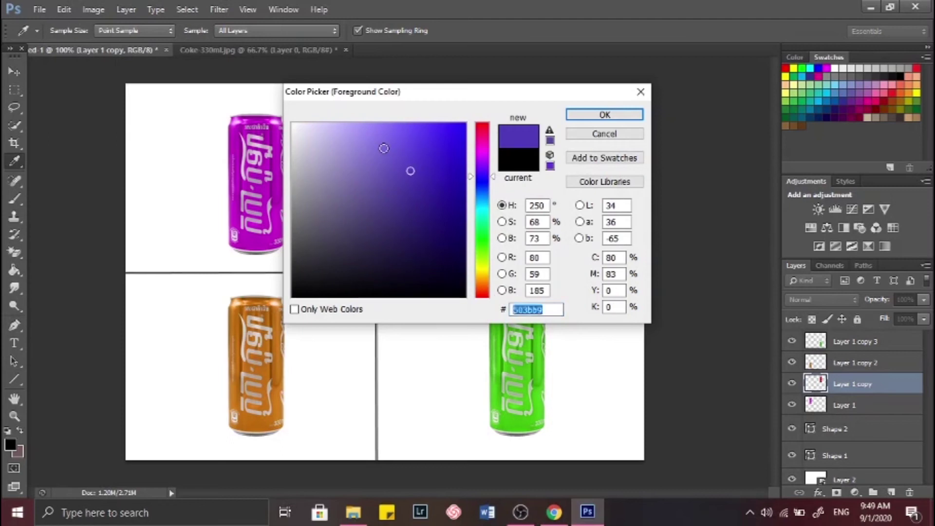
pyautogui.click(384, 141)
pyautogui.press('Return')
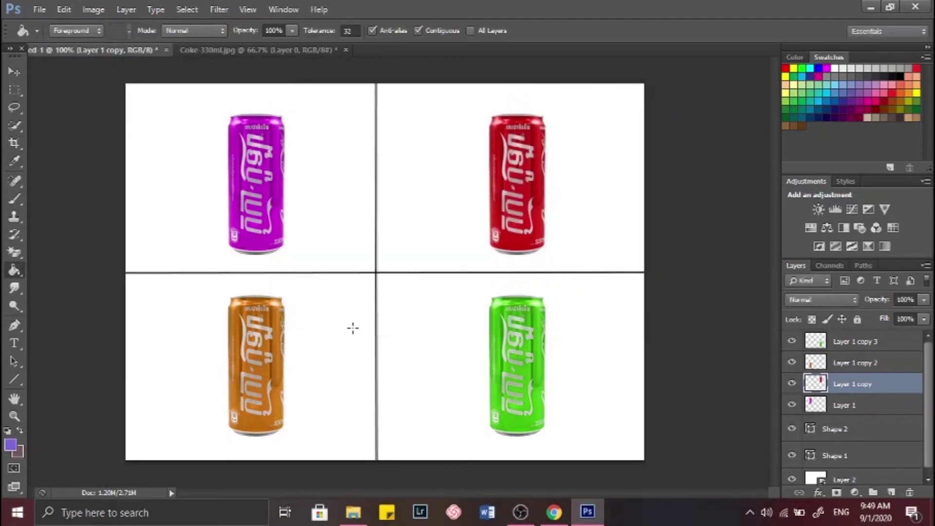
# Try filling the area around the cans with violet on Layer 1 copy, and undo the fill
pyautogui.click(178, 319)
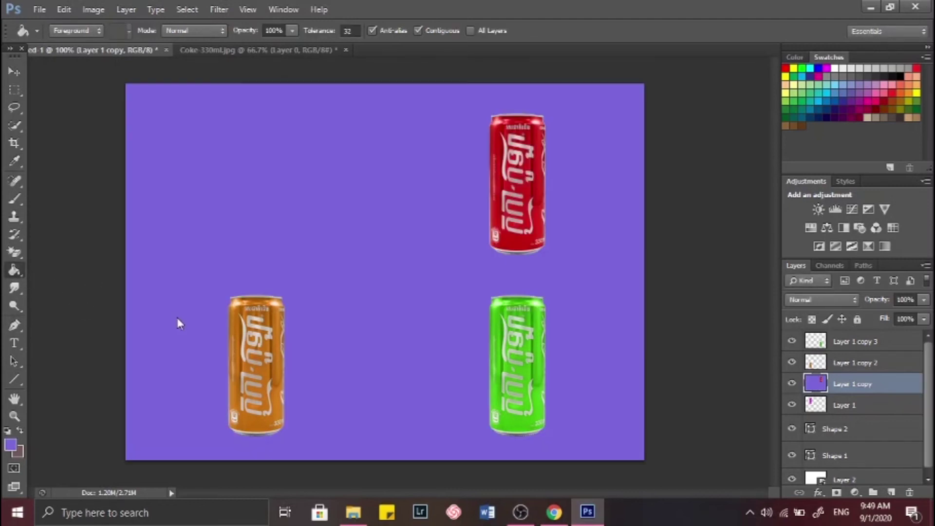
pyautogui.hotkey('ctrl', 'z')
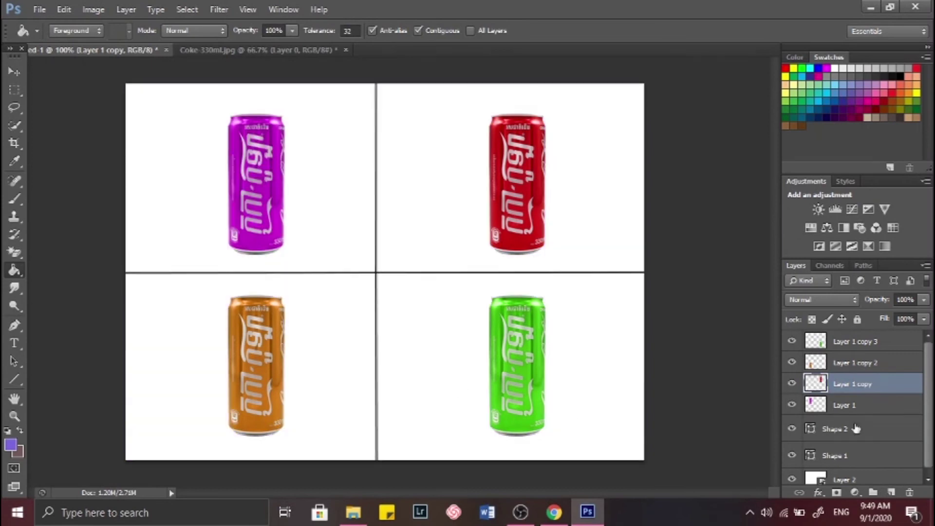
# Merge Shape 2, Shape 1 and Layer 2 into one layer, and fill the orange can's quadrant with violet
pyautogui.scroll(-1, 903, 431)
pyautogui.click(843, 474)
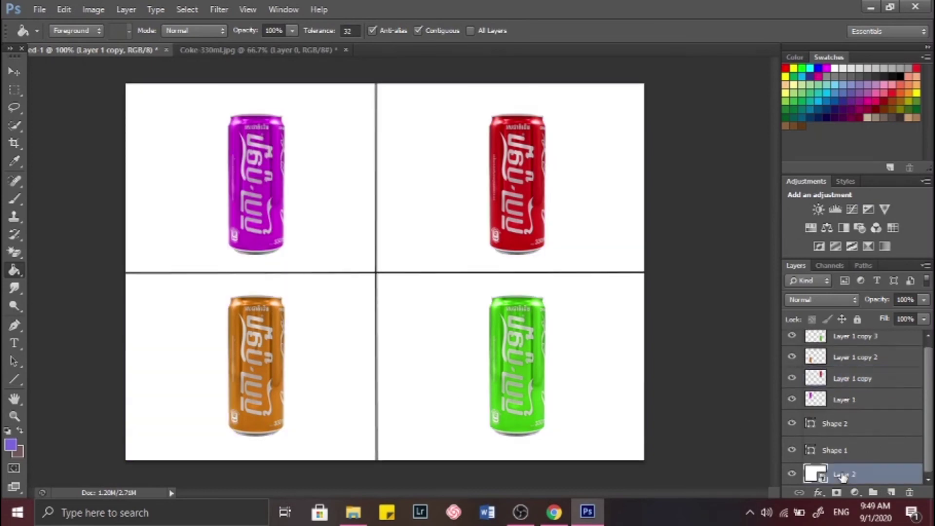
pyautogui.keyDown('shift'); pyautogui.click(858, 429); pyautogui.keyUp('shift')
pyautogui.rightClick(856, 425)
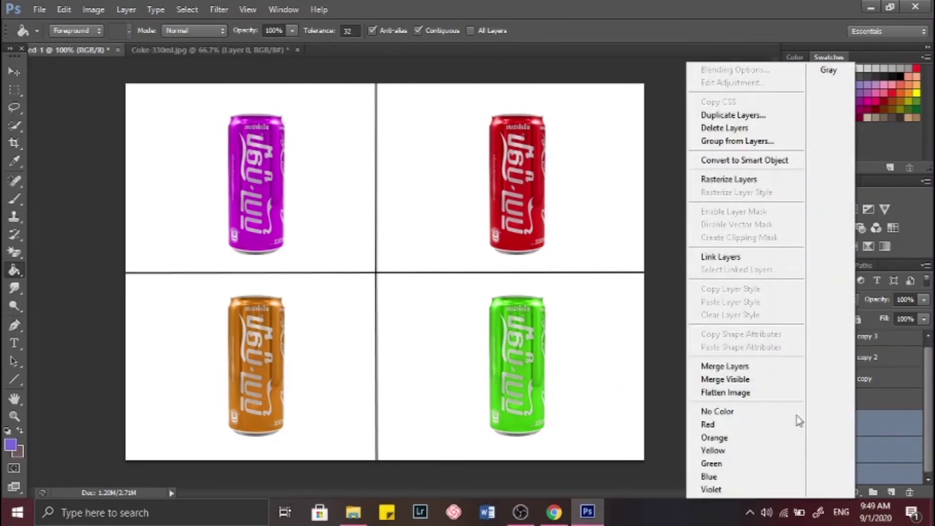
pyautogui.click(753, 366)
pyautogui.click(196, 333)
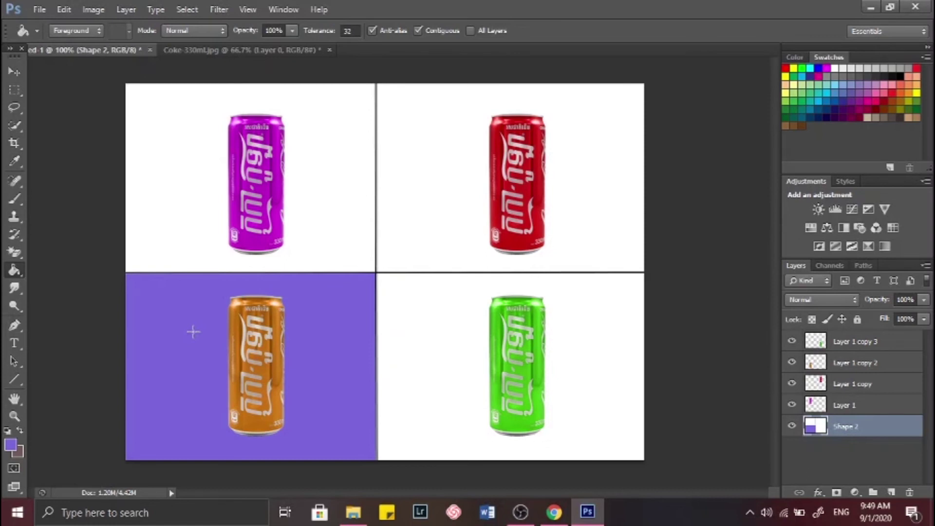
# Set the foreground colour to dark red #931909 and fill the green can's quadrant with it
pyautogui.click(11, 446)
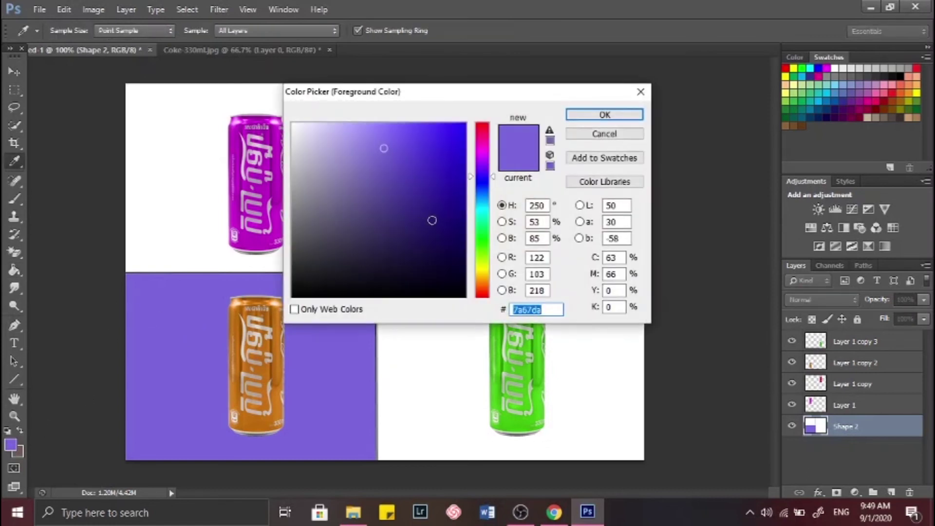
pyautogui.click(484, 287)
pyautogui.click(433, 199)
pyautogui.click(456, 244)
pyautogui.click(482, 293)
pyautogui.click(440, 216)
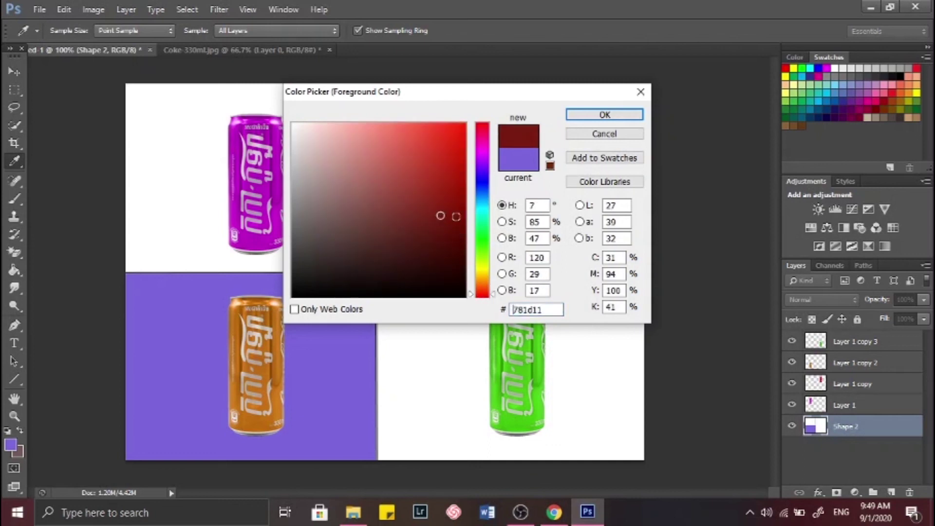
pyautogui.click(455, 197)
pyautogui.click(604, 114)
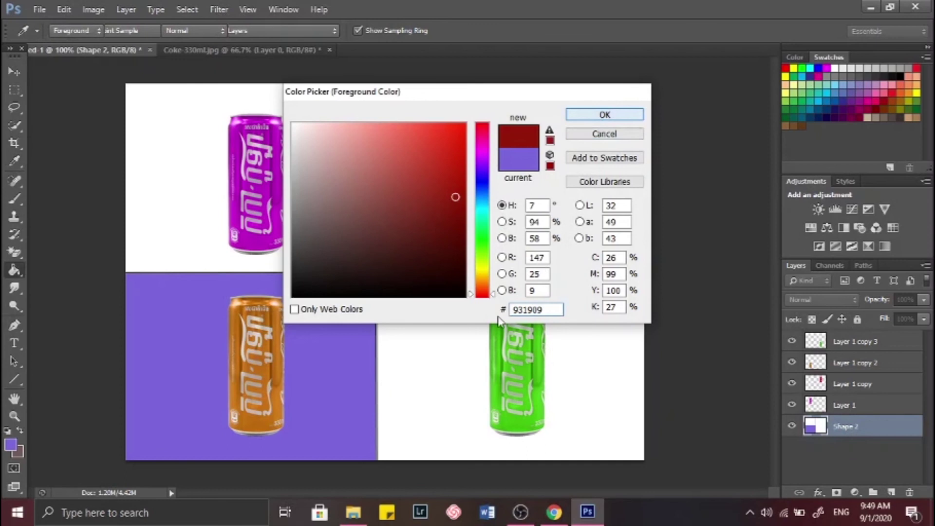
pyautogui.click(445, 342)
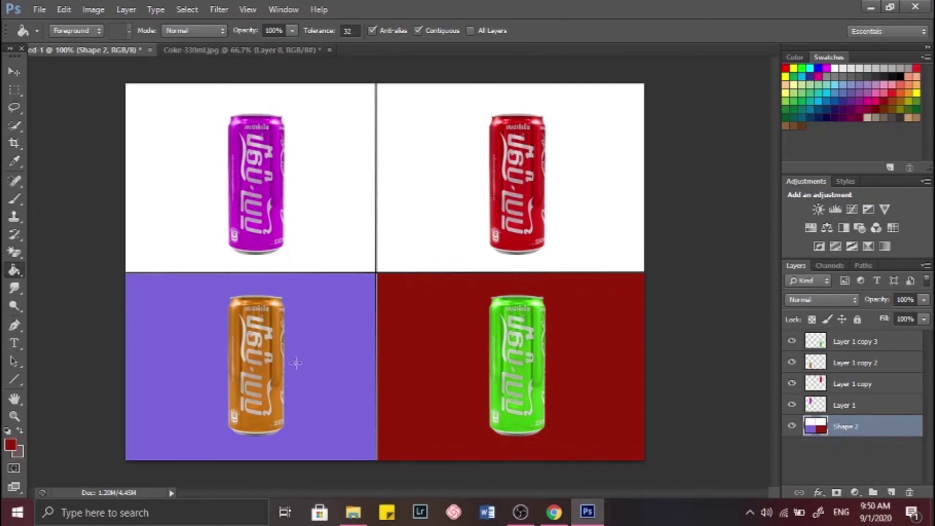
# Change the foreground colour to a lighter red, #ba3524, and refill the green can's quadrant
pyautogui.click(10, 445)
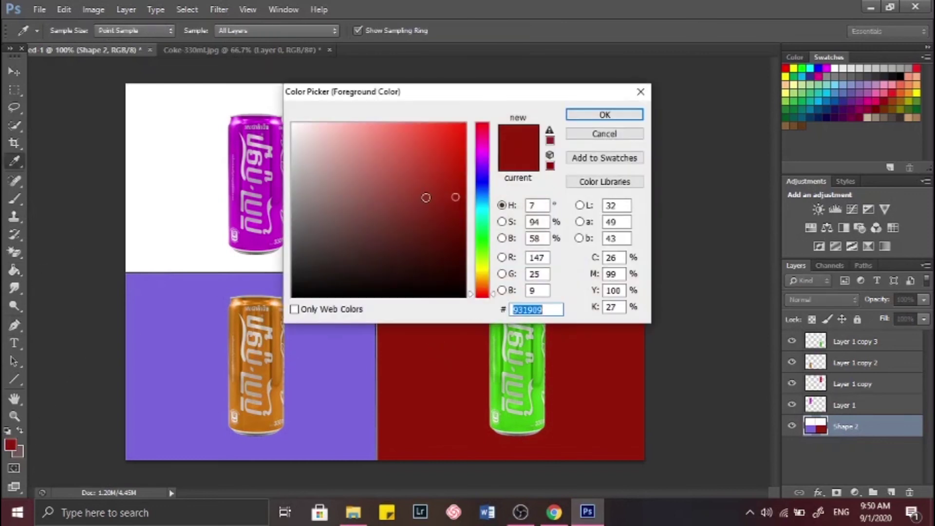
pyautogui.click(427, 197)
pyautogui.click(432, 169)
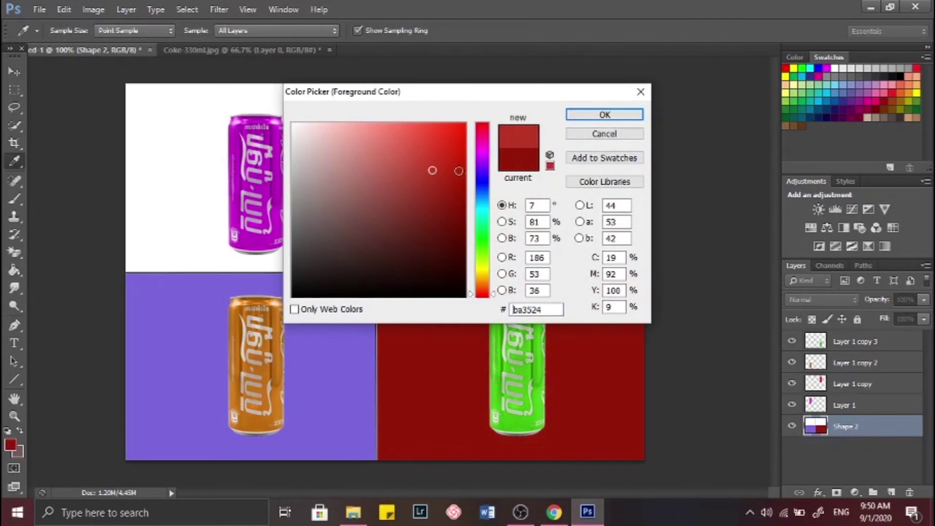
pyautogui.click(620, 119)
pyautogui.press('g')
pyautogui.click(485, 331)
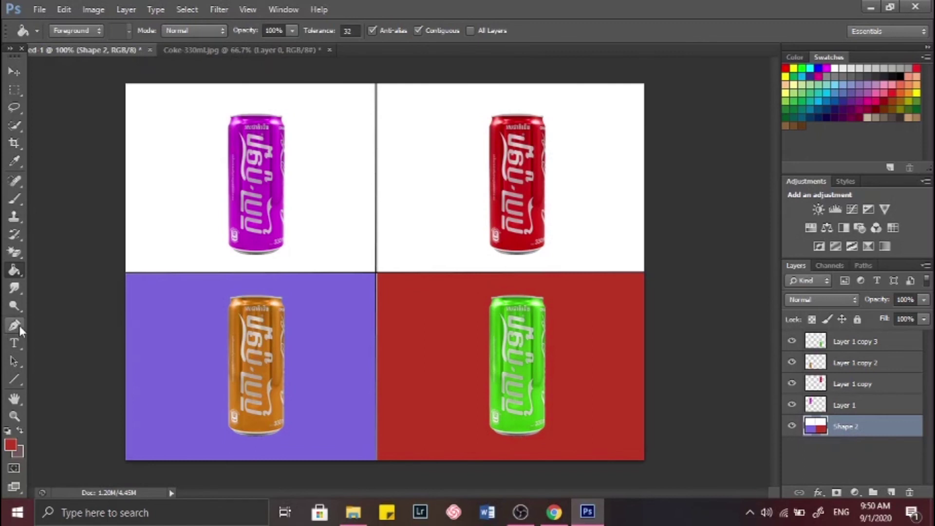
# Set the foreground colour to yellow-green #cbe82a and fill the red can's quadrant with it
pyautogui.click(10, 445)
pyautogui.click(487, 251)
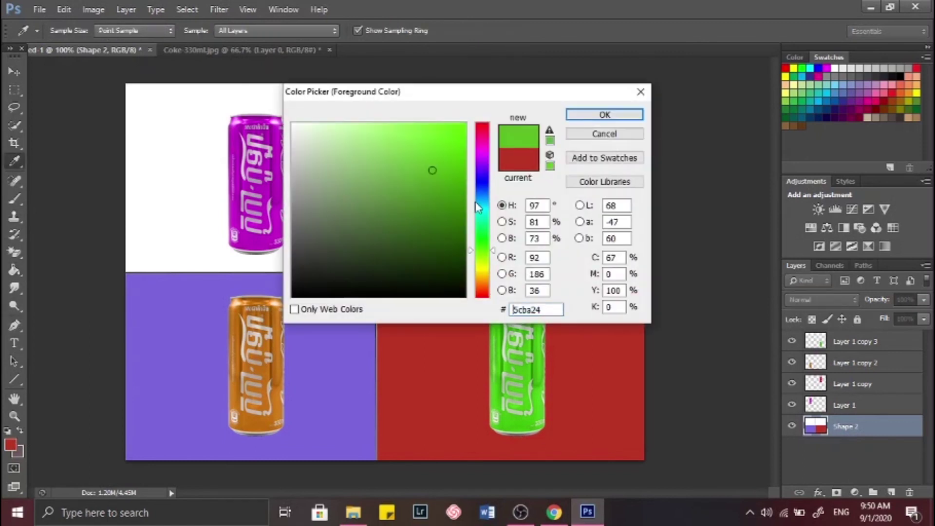
pyautogui.click(483, 262)
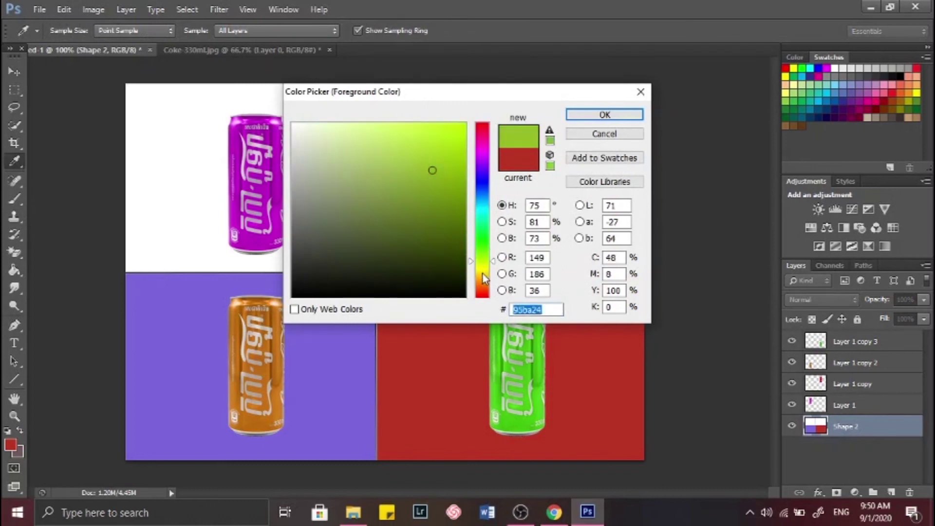
pyautogui.click(483, 273)
pyautogui.click(483, 263)
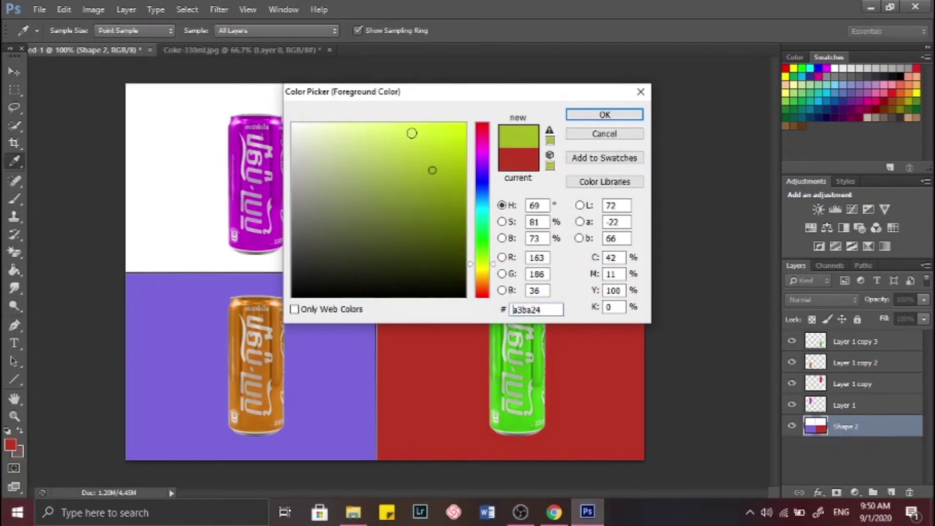
pyautogui.click(434, 139)
pyautogui.click(604, 115)
pyautogui.press('g')
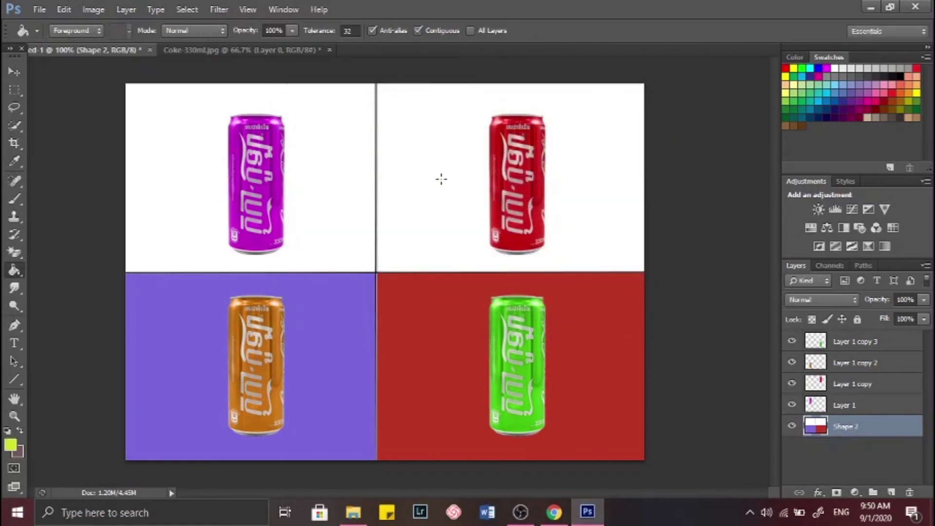
pyautogui.click(440, 178)
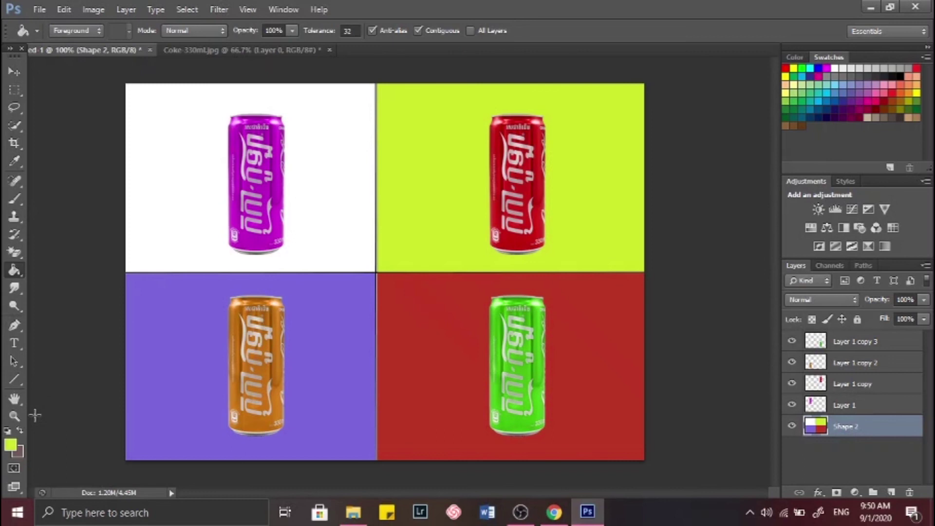
# Set the foreground colour to bright yellow #fdd90f and fill the purple can's white quadrant with it
pyautogui.click(10, 444)
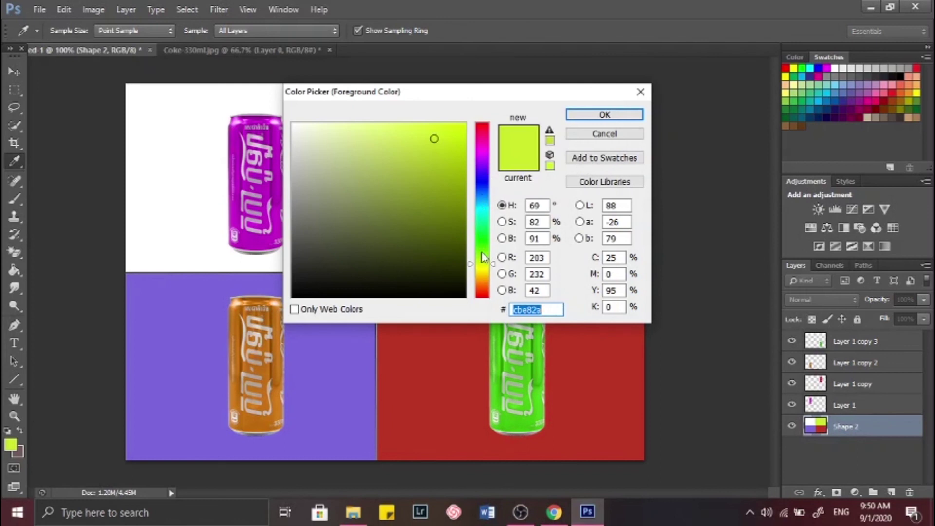
pyautogui.click(488, 272)
pyautogui.click(472, 136)
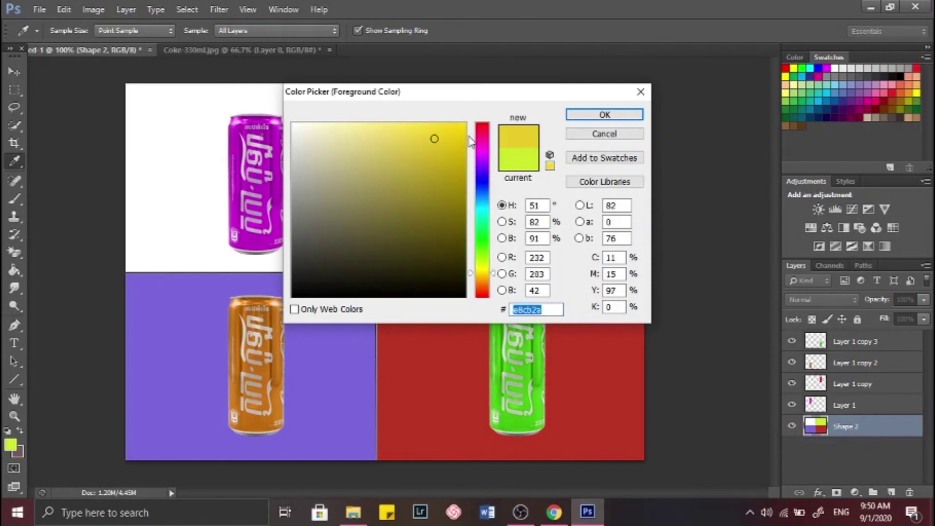
pyautogui.moveTo(488, 272); pyautogui.dragTo(482, 269)
pyautogui.click(455, 125)
pyautogui.click(604, 114)
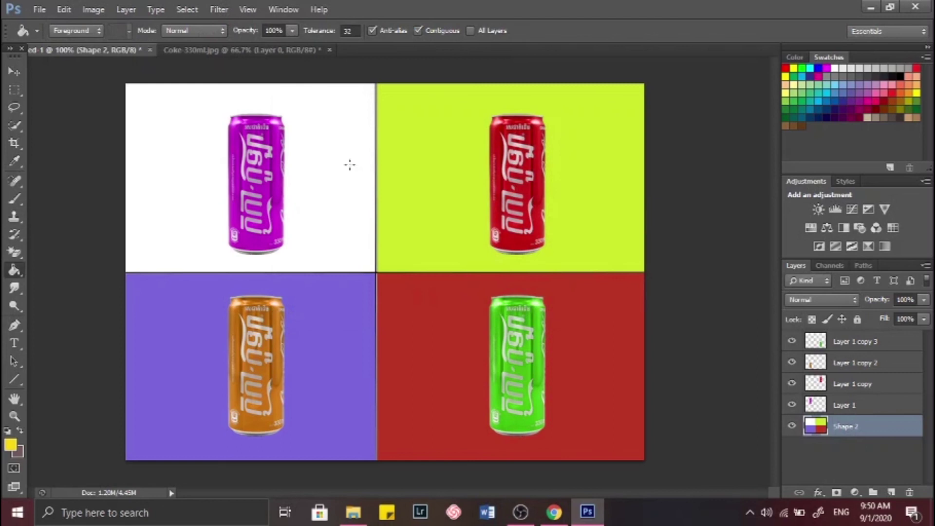
pyautogui.click(350, 168)
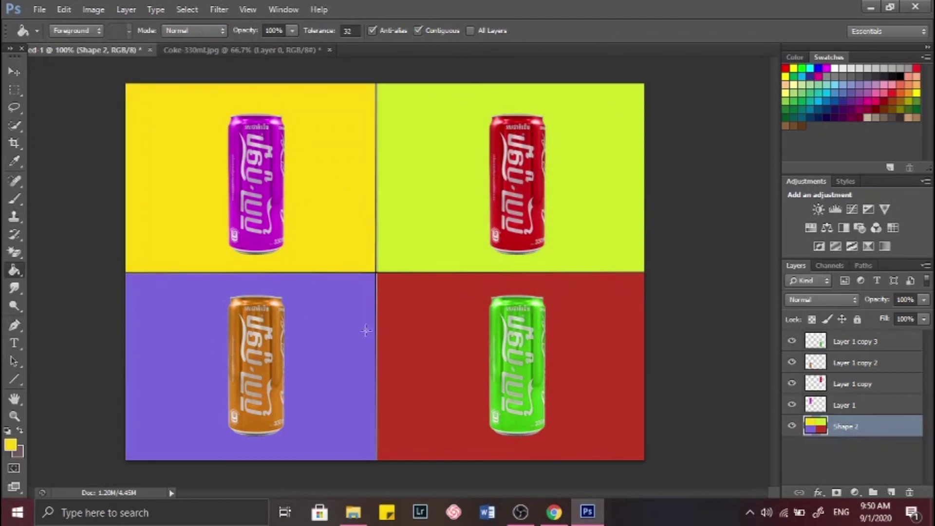
# Change the foreground colour to hot pink #fd0f63 and refill the green can's quadrant with it
pyautogui.click(16, 444)
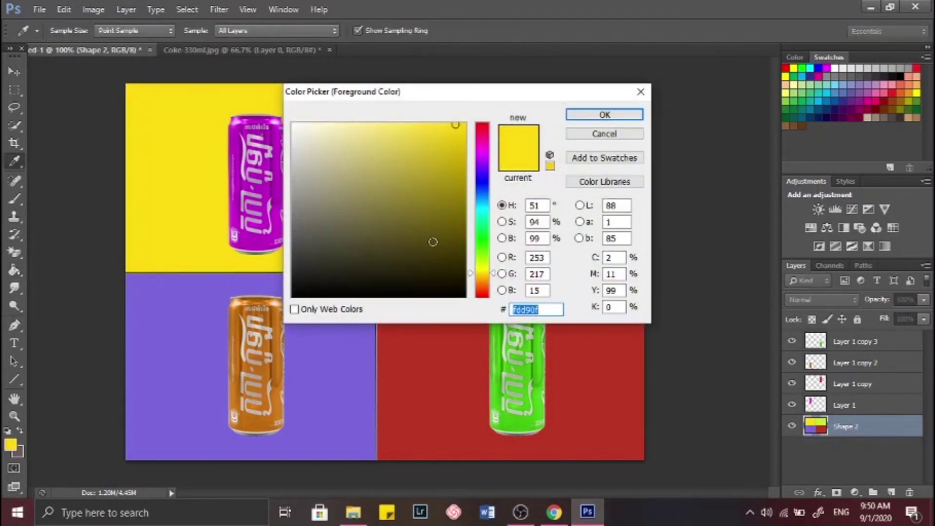
pyautogui.click(481, 133)
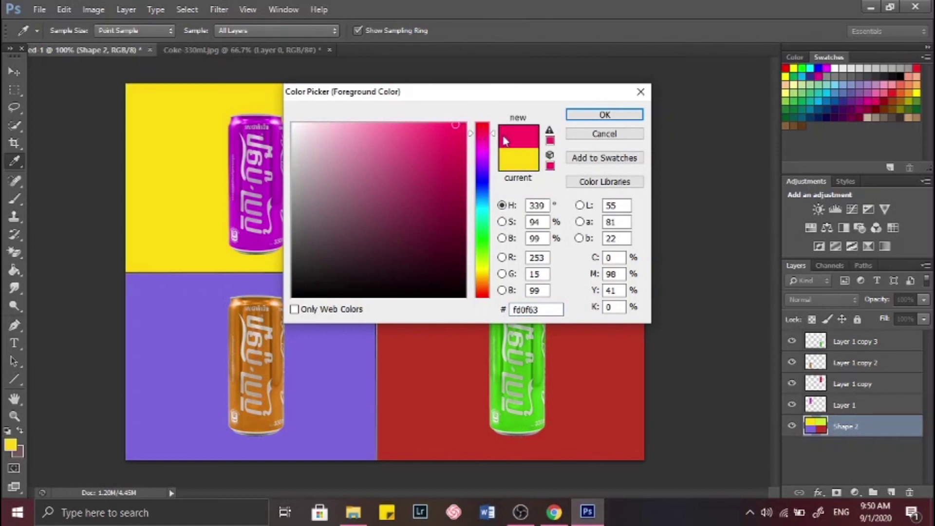
pyautogui.click(604, 114)
pyautogui.click(403, 343)
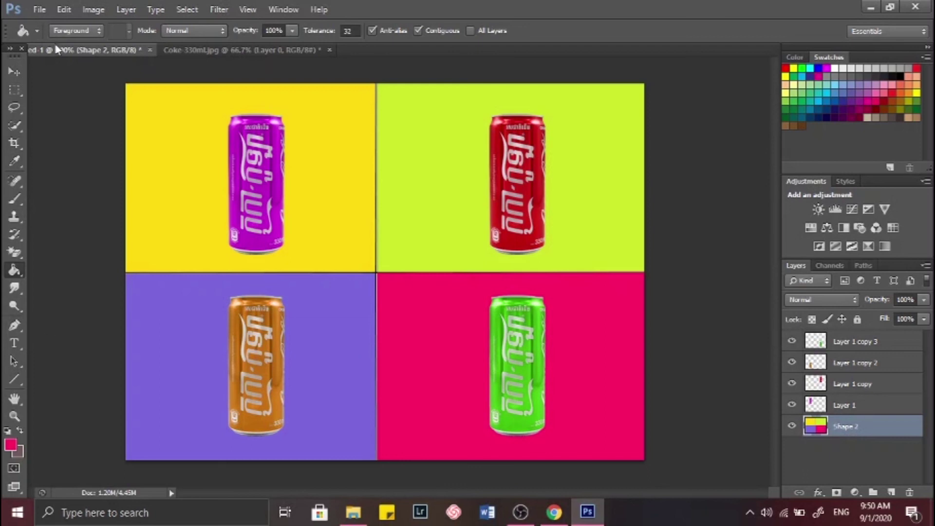
# Save the artwork as a JPEG in the Warhol folder, named with the artist's name plus "WARHOLESQUE COKE", at quality 8 (High), Baseline ("Standard")
pyautogui.click(40, 10)
pyautogui.click(73, 174)
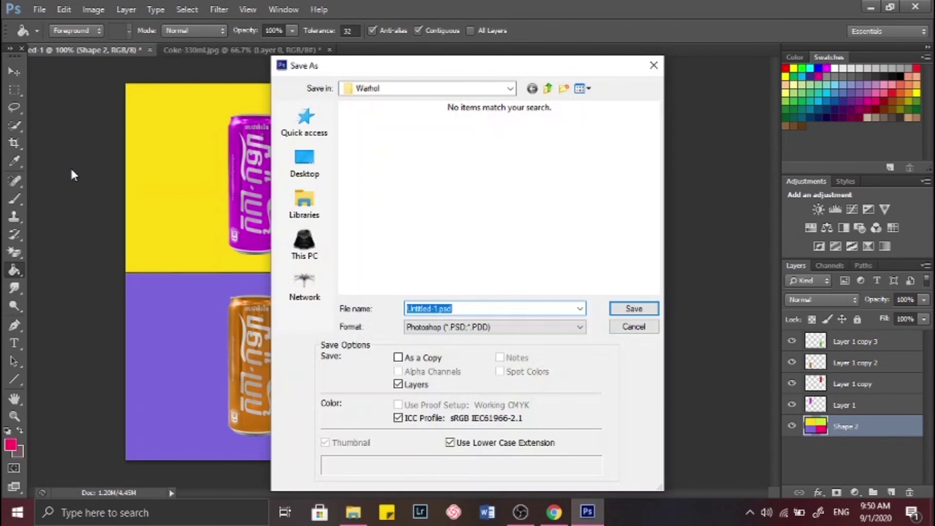
pyautogui.write('VJJOSON WARHOLESQUE COKE')
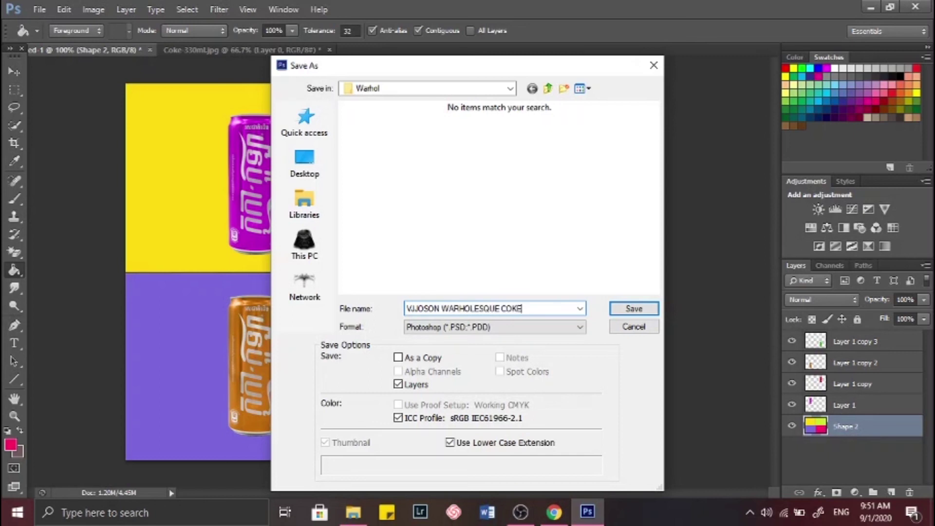
pyautogui.press('Tab')
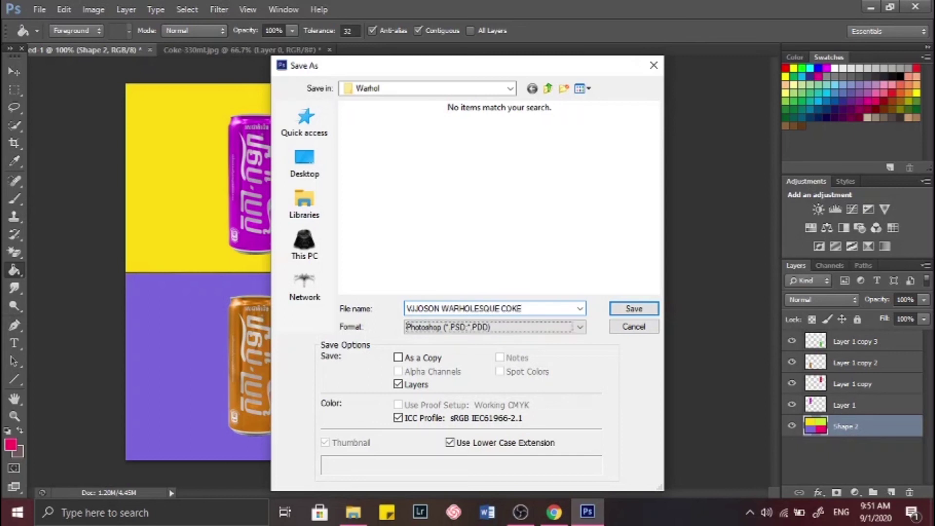
pyautogui.press('j')
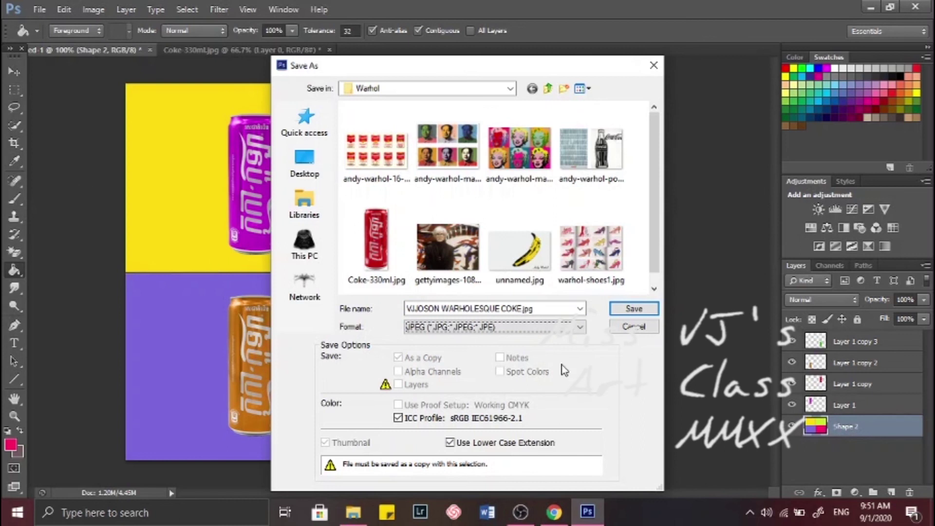
pyautogui.click(635, 310)
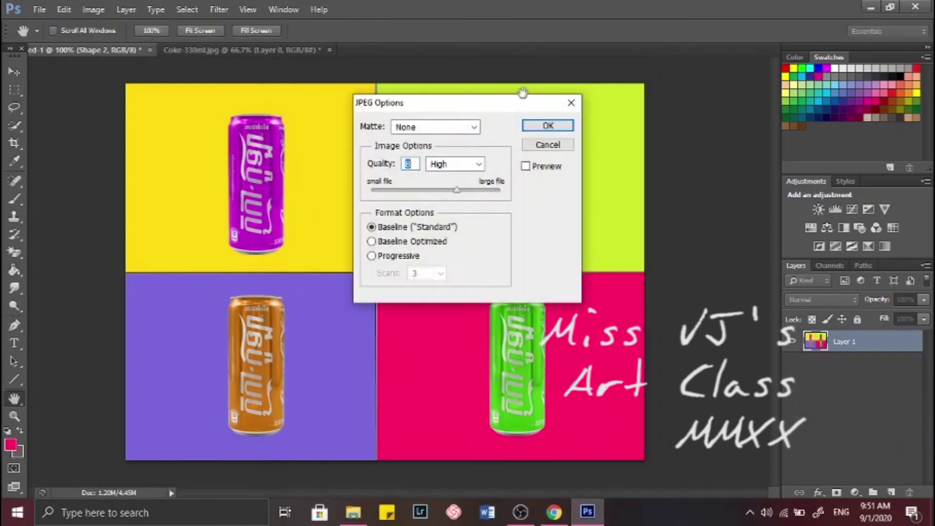
pyautogui.click(558, 128)
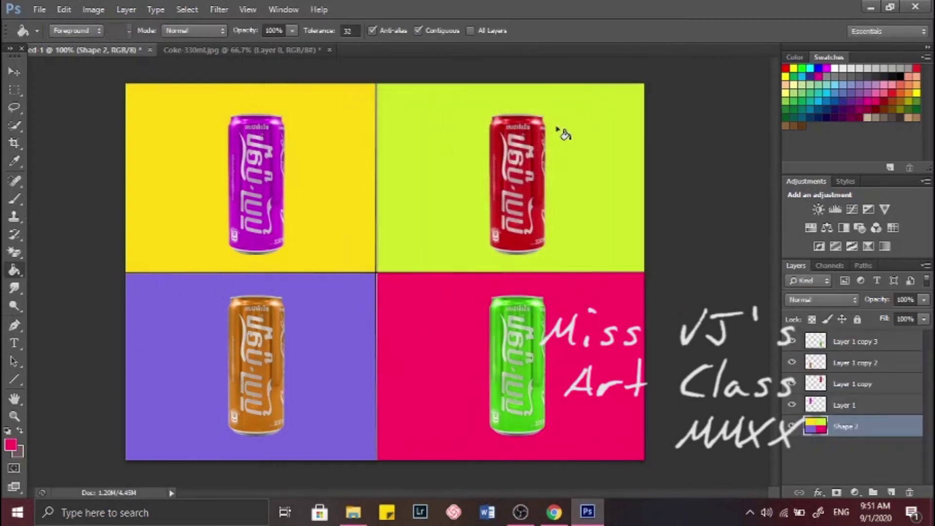